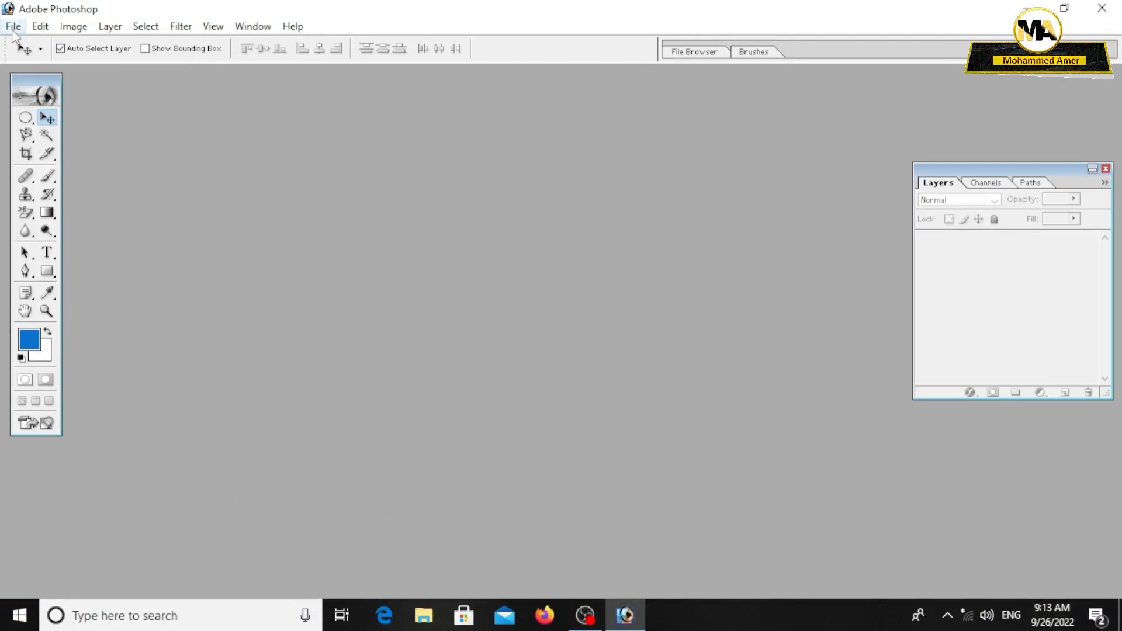
Create a new white RGB document, 3.4 by 2 inches at 300 pixels/inch
{"action": "left_click", "coordinate": [18, 41]}
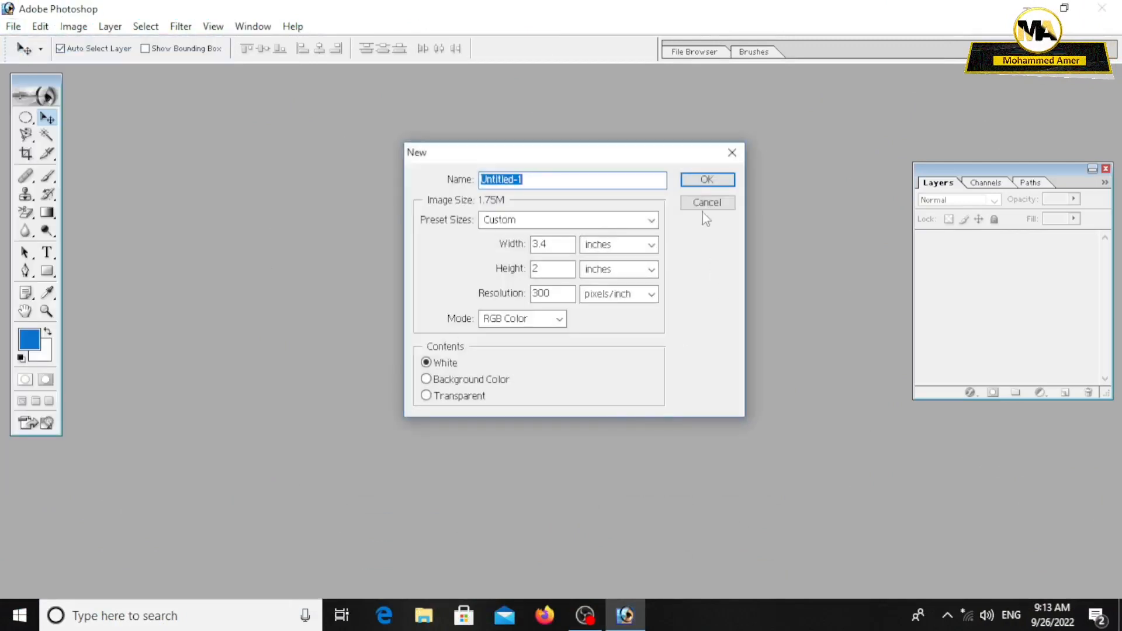
{"action": "key", "text": "Return"}
{"action": "left_click_drag", "start_coordinate": [395, 87], "coordinate": [536, 122]}
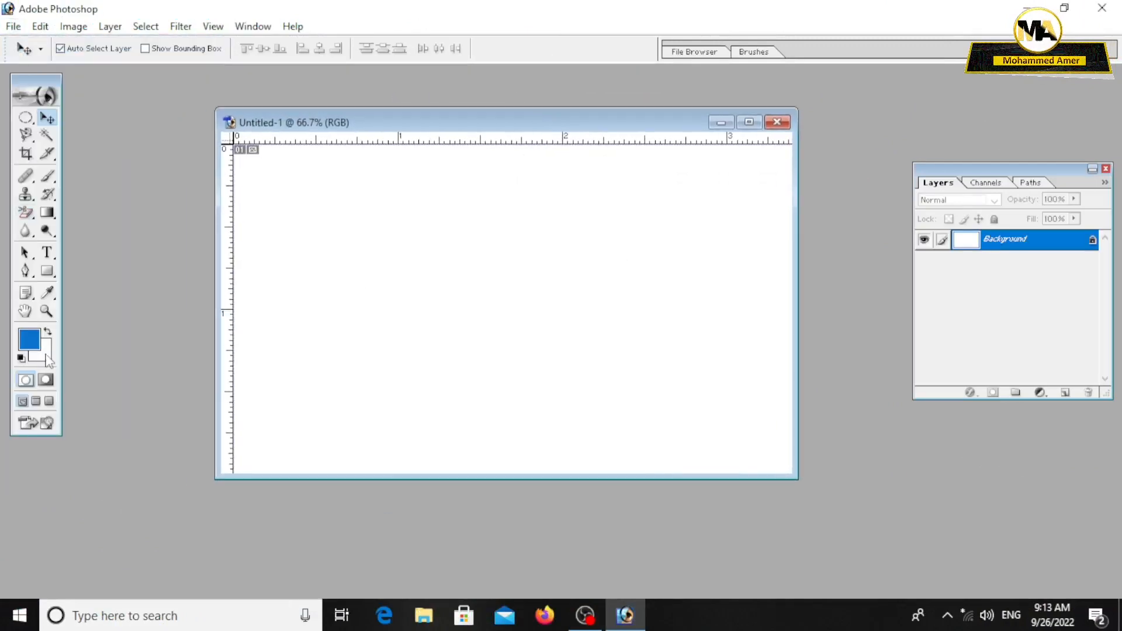
Draw a full-width rectangle shape along the canvas's upper edge, coloured dark blue with RGB 3, 46, 155
{"action": "left_click", "coordinate": [48, 271]}
{"action": "left_click", "coordinate": [592, 49]}
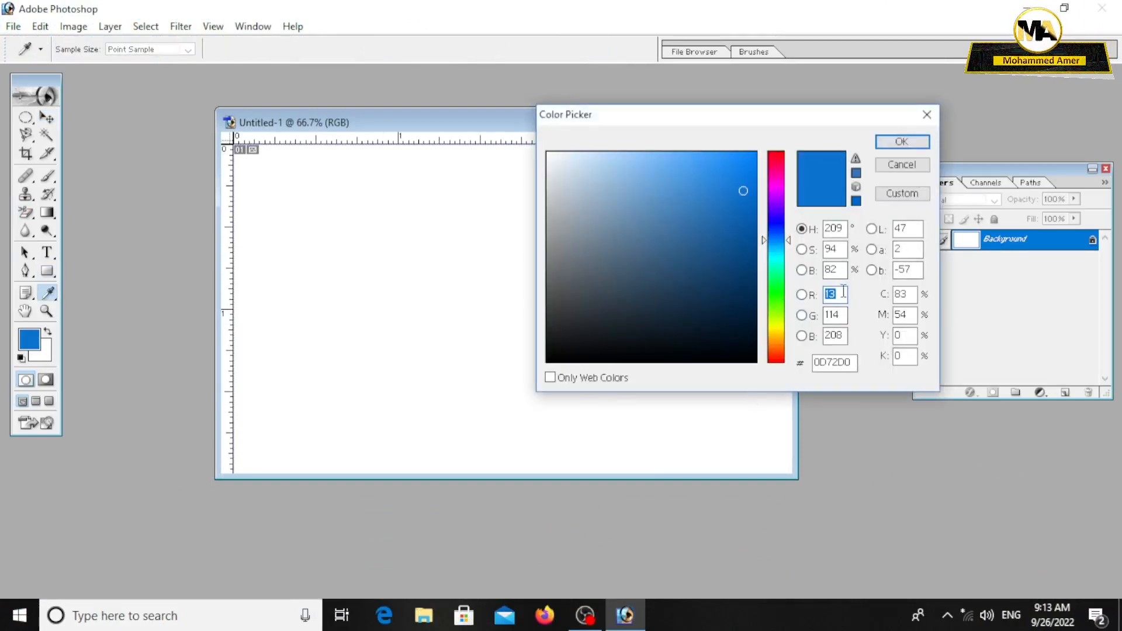
{"action": "type", "text": "3"}
{"action": "type", "text": "46"}
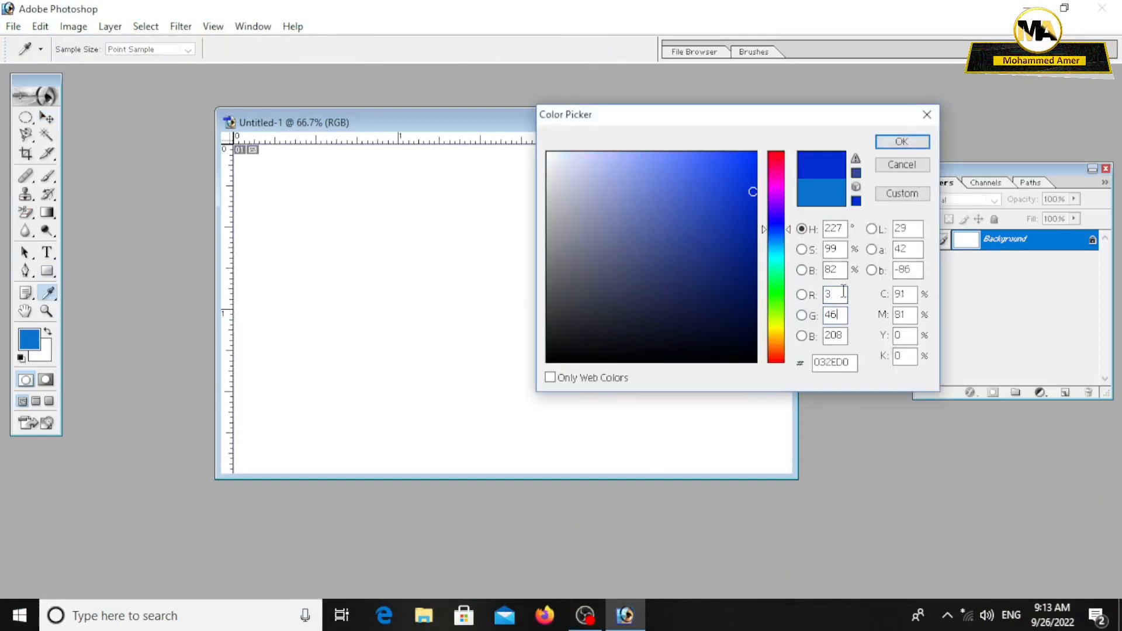
{"action": "type", "text": "155"}
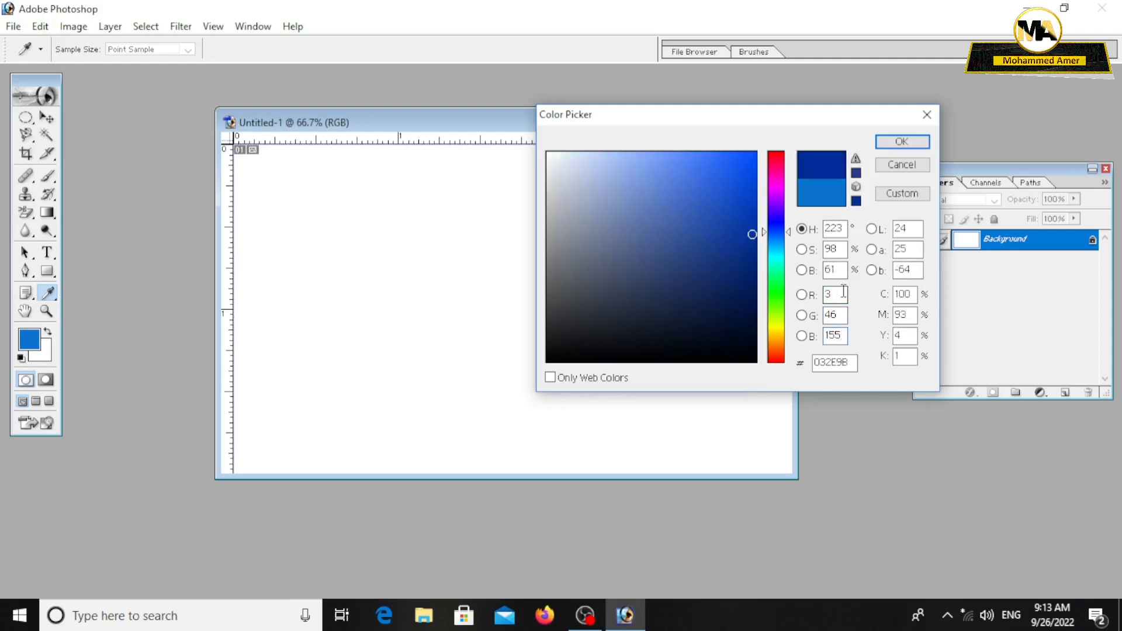
{"action": "left_click", "coordinate": [903, 145]}
{"action": "left_click_drag", "start_coordinate": [236, 152], "coordinate": [804, 209]}
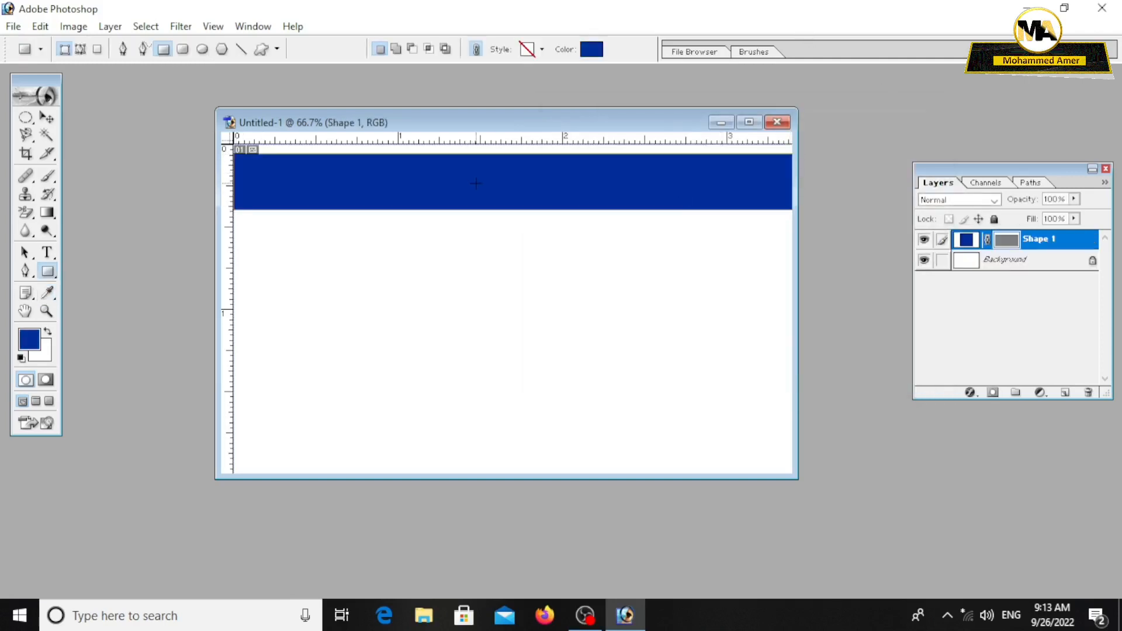
Move and transform the dark blue bar so it covers the canvas's upper edge across the full width
{"action": "left_click", "coordinate": [48, 119]}
{"action": "left_click_drag", "start_coordinate": [463, 193], "coordinate": [513, 223]}
{"action": "key", "text": "ctrl+t"}
{"action": "left_click", "coordinate": [45, 272]}
{"action": "left_click", "coordinate": [45, 118]}
Draw a second rectangle below the dark blue bar and colour it light blue with RGB 142, 203, 230
{"action": "left_click", "coordinate": [47, 271]}
{"action": "left_click_drag", "start_coordinate": [343, 255], "coordinate": [701, 297]}
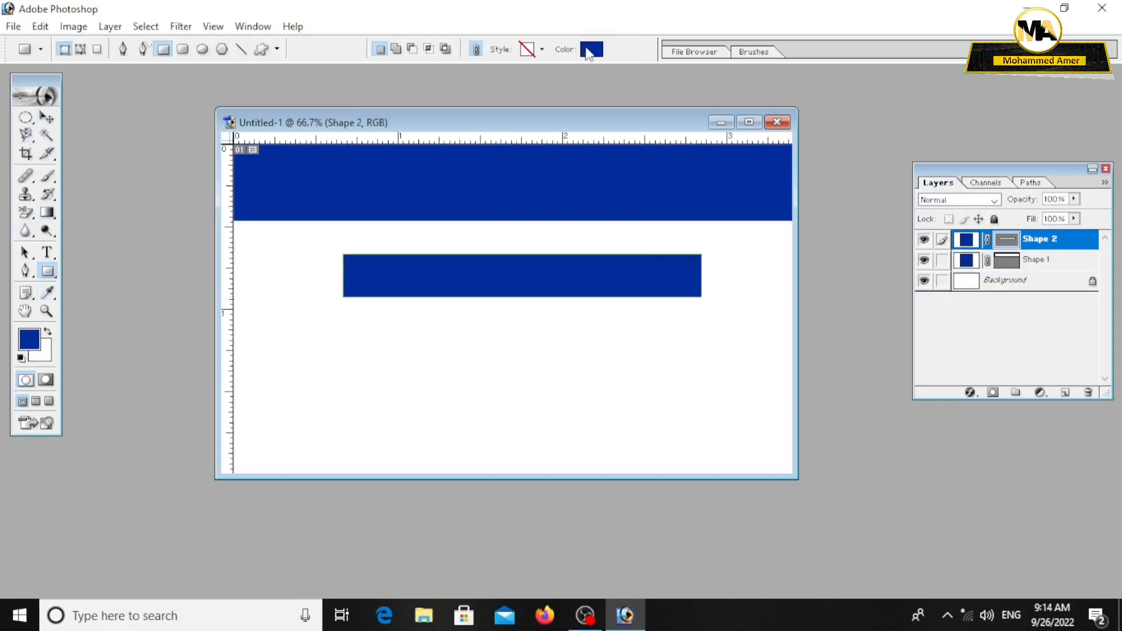
{"action": "left_click", "coordinate": [590, 49]}
{"action": "type", "text": "142"}
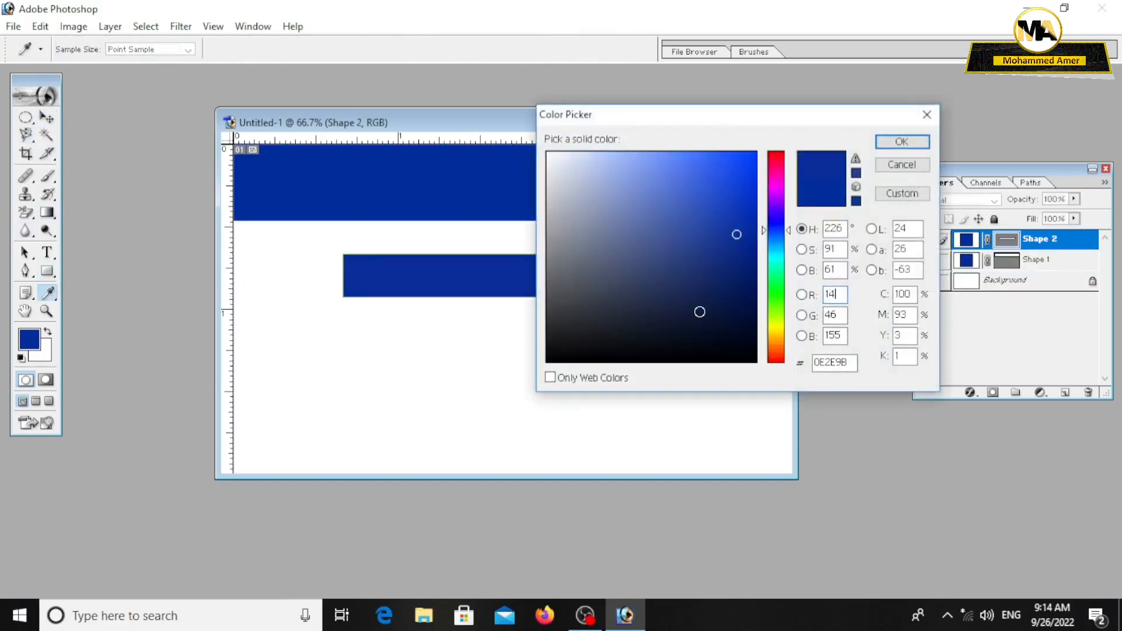
{"action": "key", "text": "Tab"}
{"action": "type", "text": "203230"}
{"action": "left_click", "coordinate": [902, 143]}
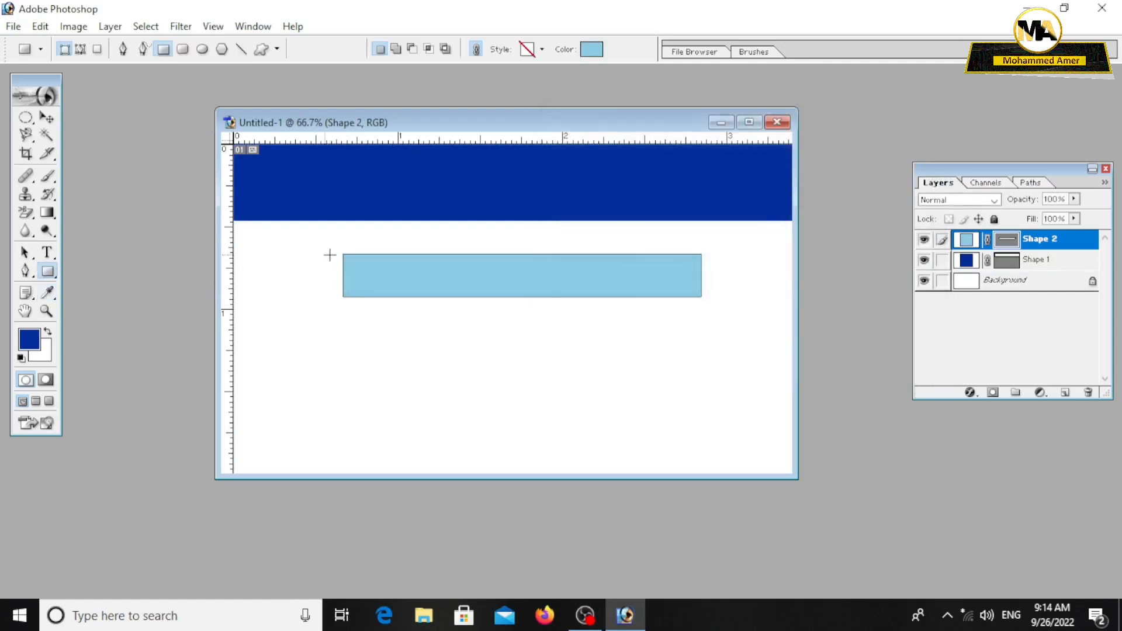
Move the light blue bar directly under the dark blue one and stretch it to the canvas's full width
{"action": "key", "text": "v"}
{"action": "left_click_drag", "start_coordinate": [459, 285], "coordinate": [352, 252]}
{"action": "key", "text": "ctrl+t"}
{"action": "left_click_drag", "start_coordinate": [591, 264], "coordinate": [791, 239]}
{"action": "left_click", "coordinate": [47, 118]}
Shift the dark blue and light blue bars slightly upward, keeping them stacked against the canvas's upper edge
{"action": "left_click", "coordinate": [467, 241]}
{"action": "left_click_drag", "start_coordinate": [492, 207], "coordinate": [492, 198]}
{"action": "left_click_drag", "start_coordinate": [503, 236], "coordinate": [488, 227]}
{"action": "left_click_drag", "start_coordinate": [425, 118], "coordinate": [450, 125]}
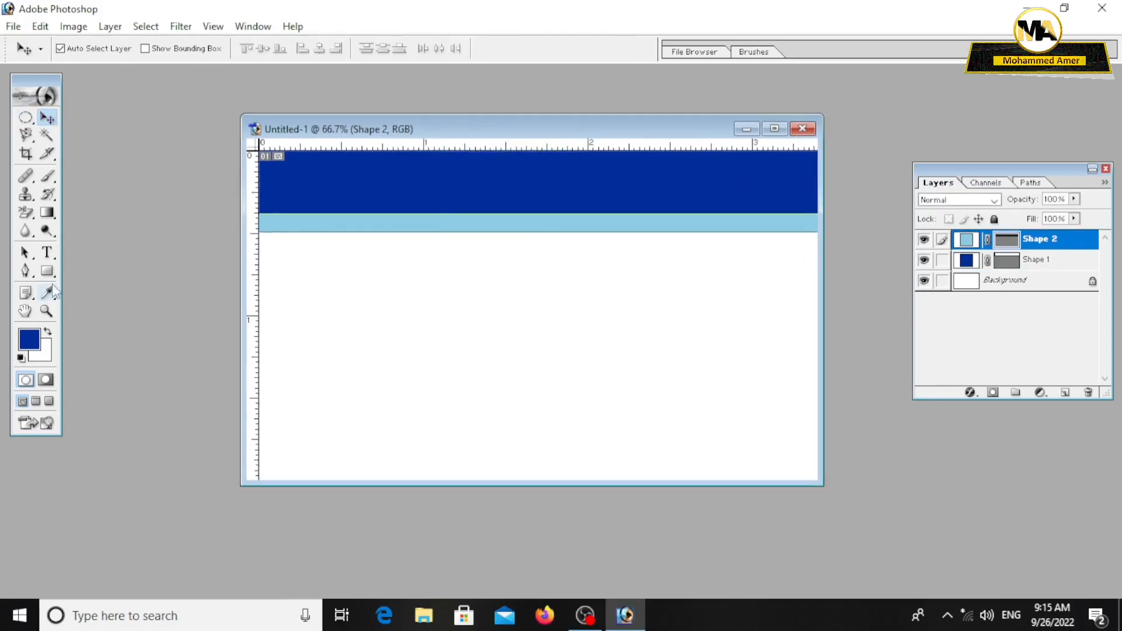
Add the text "GAUTHAMI DEGREE COLLEGE -5006" below the bars at 14 pt
{"action": "left_click", "coordinate": [48, 253]}
{"action": "left_click_drag", "start_coordinate": [386, 295], "coordinate": [761, 312]}
{"action": "type", "text": "GAUTHAMI DEGREE COLLEGE -5006"}
{"action": "key", "text": "ctrl+a"}
{"action": "left_click", "coordinate": [329, 50]}
{"action": "left_click", "coordinate": [327, 200]}
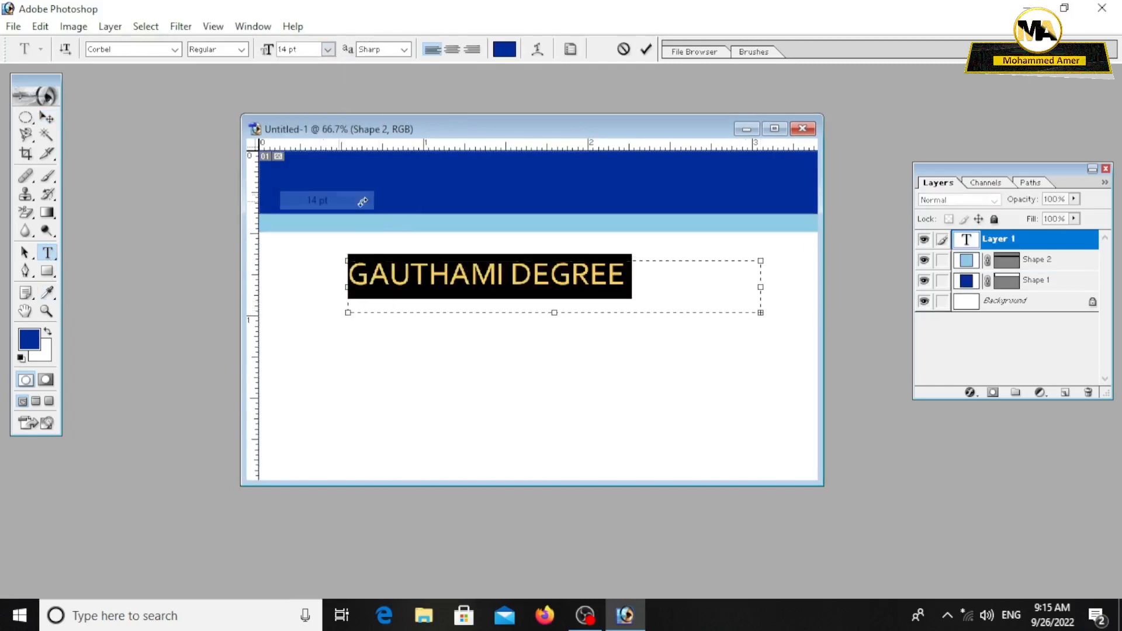
Set the college title's font to Impact and commit the text
{"action": "left_click", "coordinate": [175, 49]}
{"action": "left_click", "coordinate": [102, 54]}
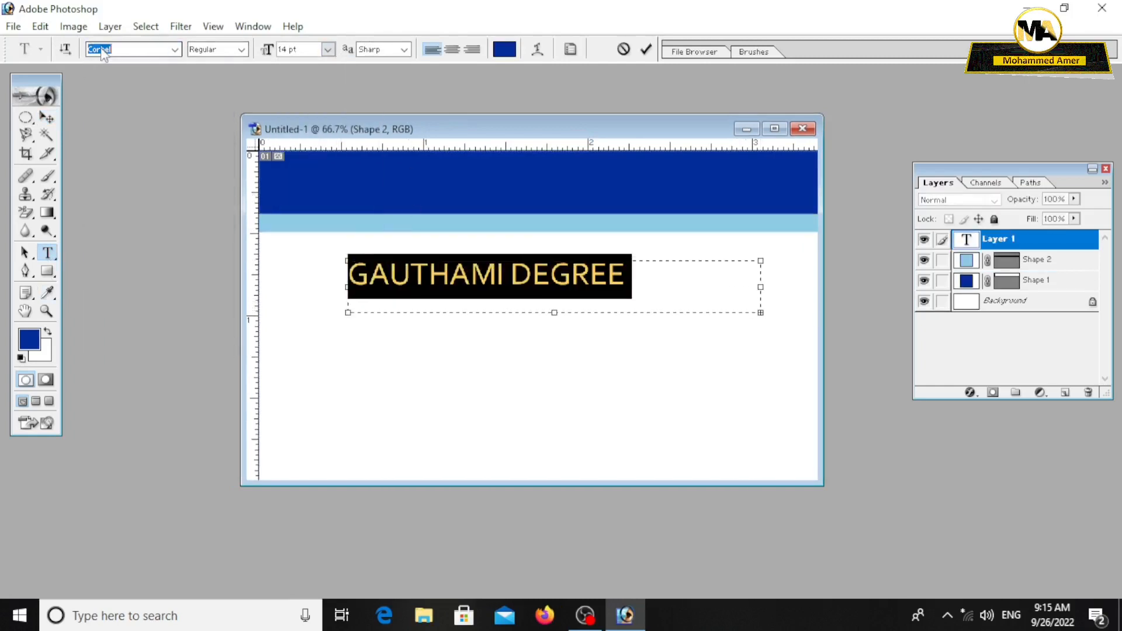
{"action": "type", "text": "Im"}
{"action": "key", "text": "Return"}
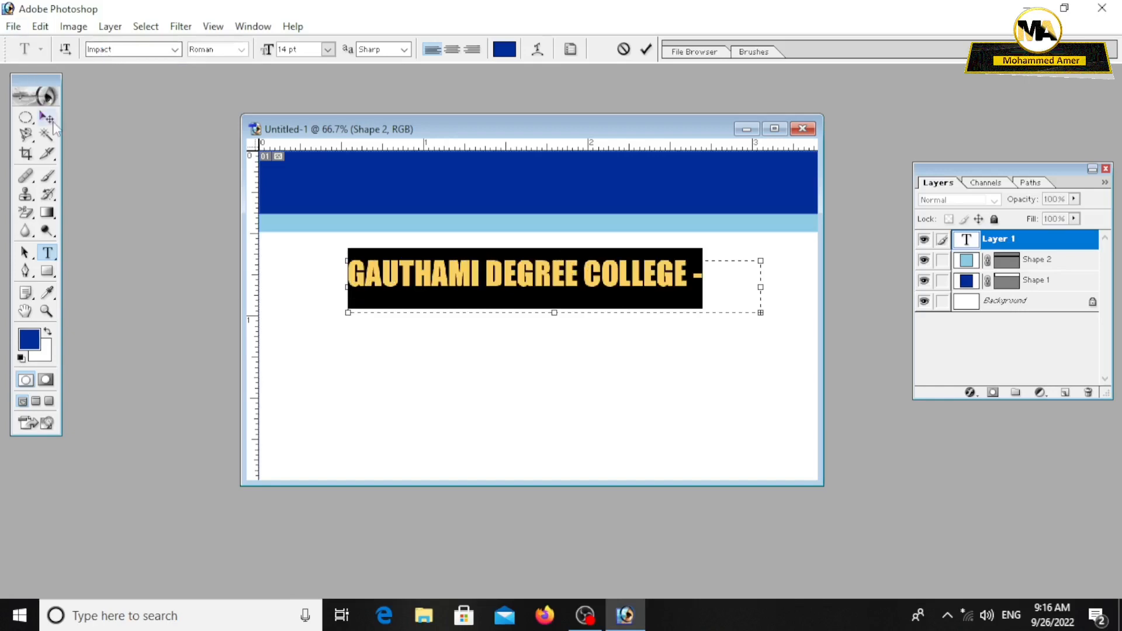
{"action": "key", "text": "ctrl+Return"}
Colour the college title red and move it onto the dark blue bar
{"action": "left_click_drag", "start_coordinate": [761, 313], "coordinate": [308, 255]}
{"action": "left_click_drag", "start_coordinate": [480, 274], "coordinate": [484, 286]}
{"action": "left_click", "coordinate": [506, 52]}
{"action": "left_click_drag", "start_coordinate": [776, 225], "coordinate": [776, 150]}
{"action": "left_click_drag", "start_coordinate": [748, 164], "coordinate": [835, 146]}
{"action": "left_click", "coordinate": [902, 142]}
{"action": "left_click", "coordinate": [47, 117]}
{"action": "left_click_drag", "start_coordinate": [446, 291], "coordinate": [438, 180]}
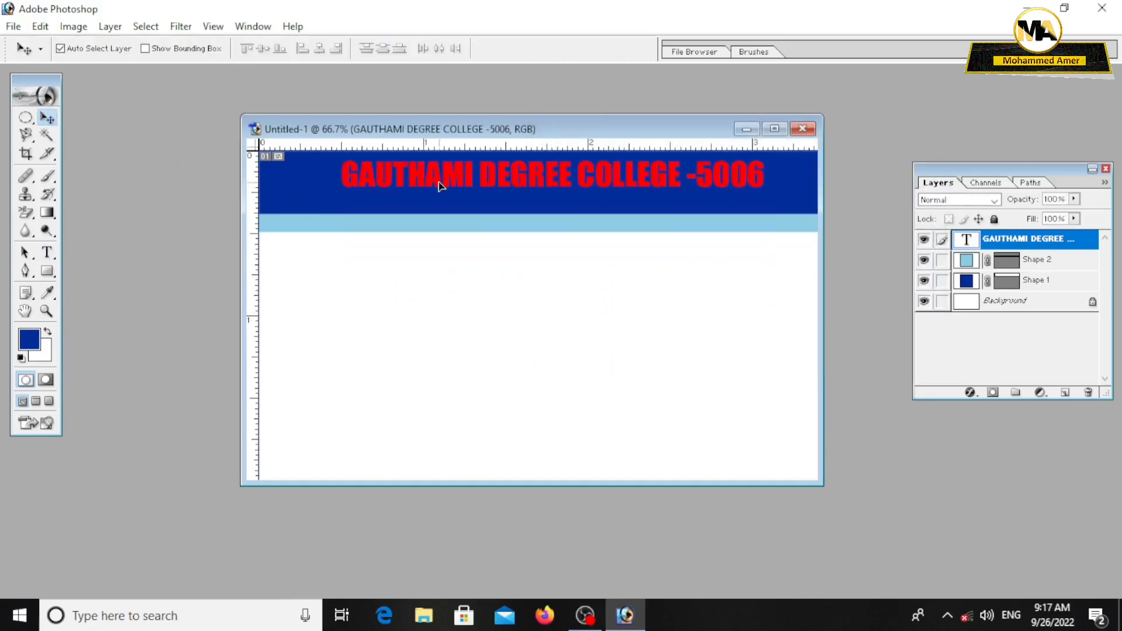
Change the college title's text colour to white
{"action": "left_click", "coordinate": [47, 252]}
{"action": "left_click_drag", "start_coordinate": [763, 175], "coordinate": [340, 175]}
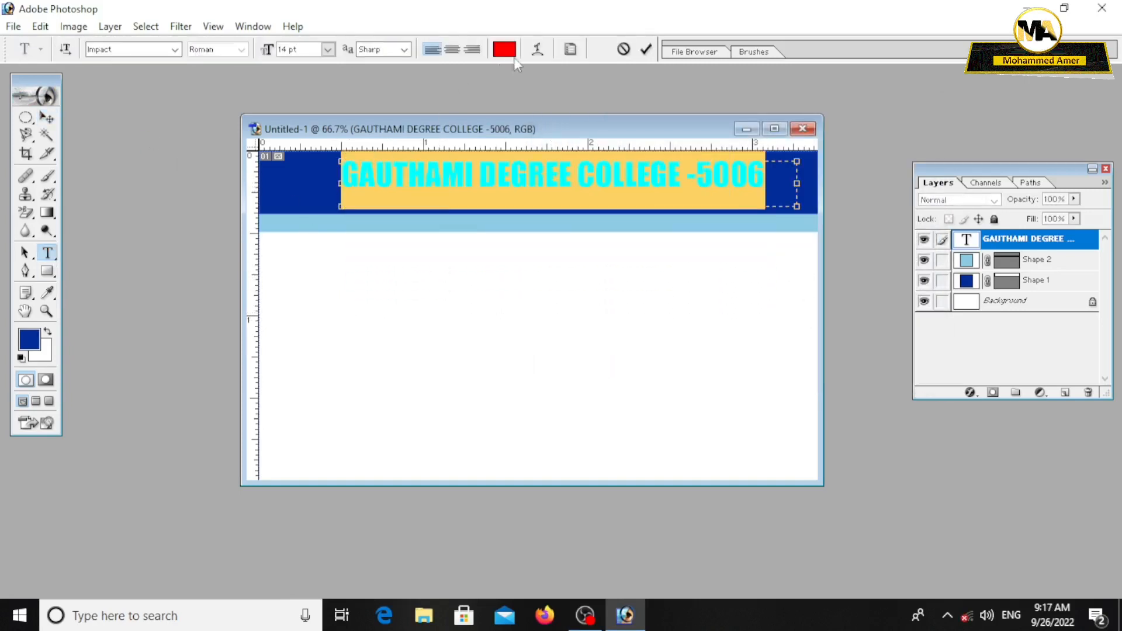
{"action": "left_click", "coordinate": [506, 50]}
{"action": "left_click", "coordinate": [547, 153]}
{"action": "left_click", "coordinate": [902, 141]}
{"action": "left_click", "coordinate": [747, 176]}
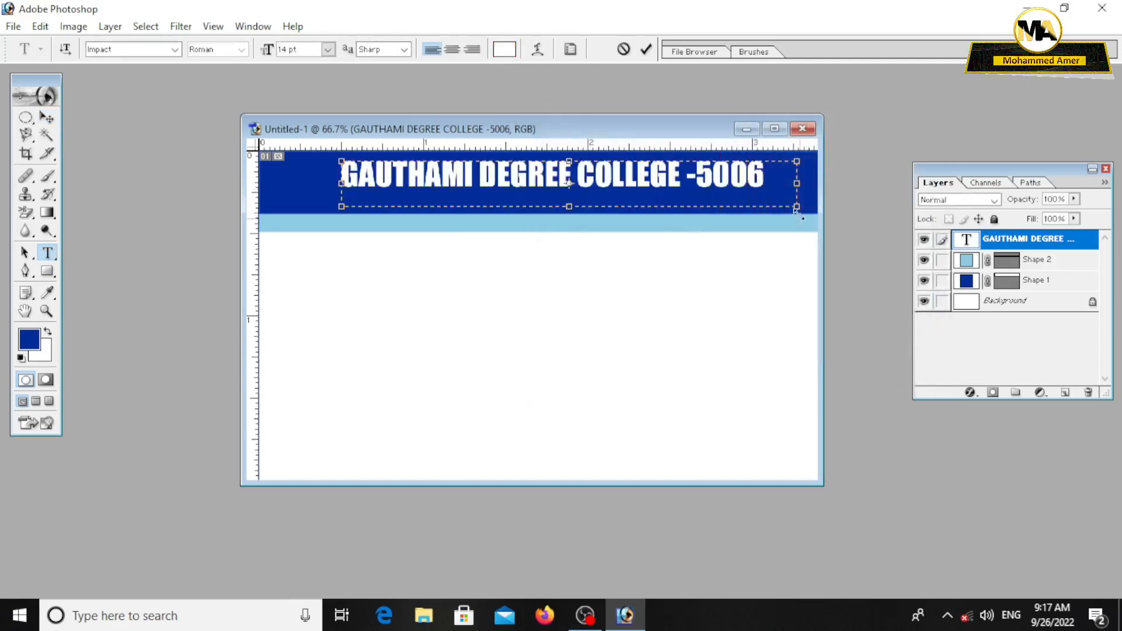
{"action": "left_click", "coordinate": [47, 118]}
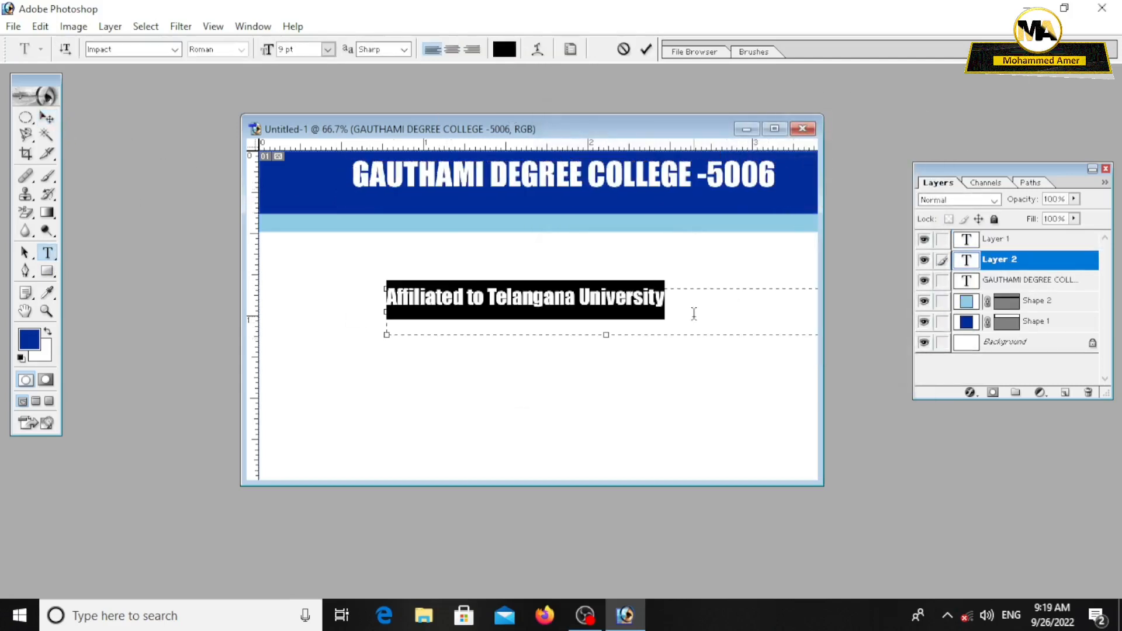
Shrink the text box of "Affiliated to Telangana University" and place the line under the title on the dark blue bar
{"action": "key", "text": "ctrl+minus"}
{"action": "left_click_drag", "start_coordinate": [754, 330], "coordinate": [643, 320]}
{"action": "key", "text": "ctrl+plus"}
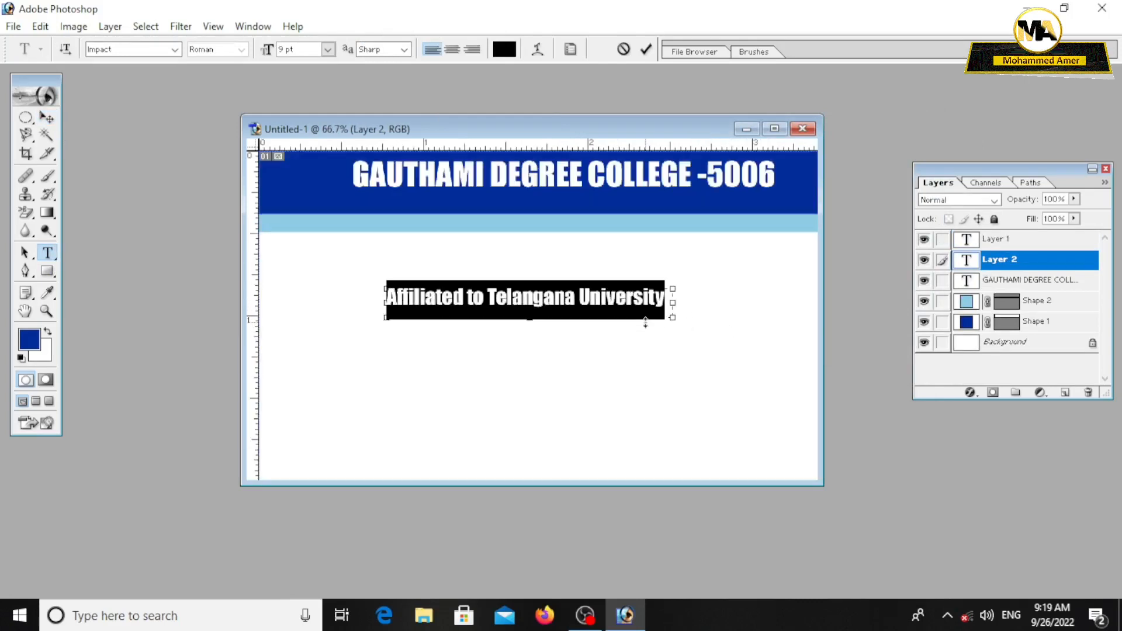
{"action": "left_click", "coordinate": [48, 118]}
{"action": "left_click_drag", "start_coordinate": [418, 304], "coordinate": [453, 206]}
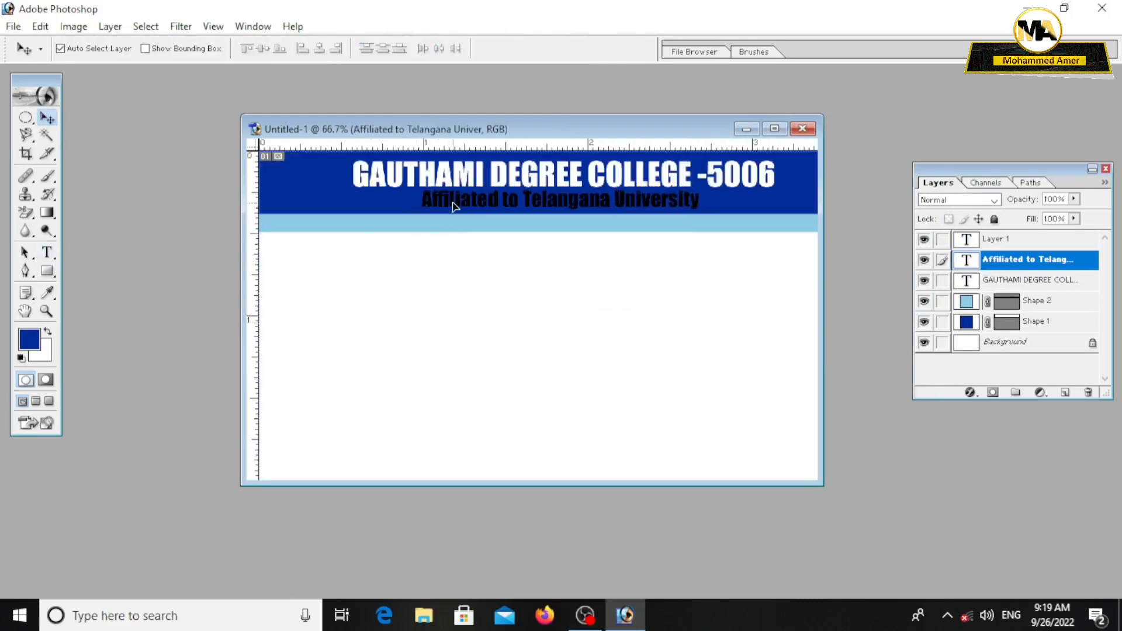
Set the colour of the "Affiliated to Telangana University" line to white (ffffff)
{"action": "left_click", "coordinate": [47, 253]}
{"action": "left_click", "coordinate": [648, 199]}
{"action": "key", "text": "ctrl+a"}
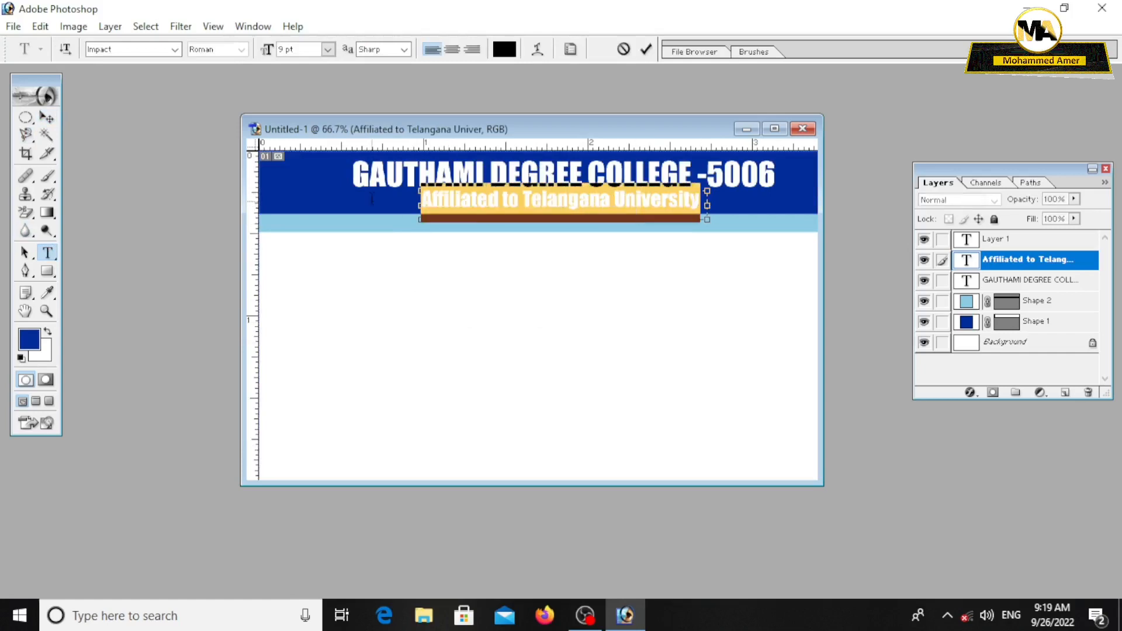
{"action": "left_click", "coordinate": [505, 49]}
{"action": "type", "text": "ffffff"}
{"action": "left_click", "coordinate": [902, 143]}
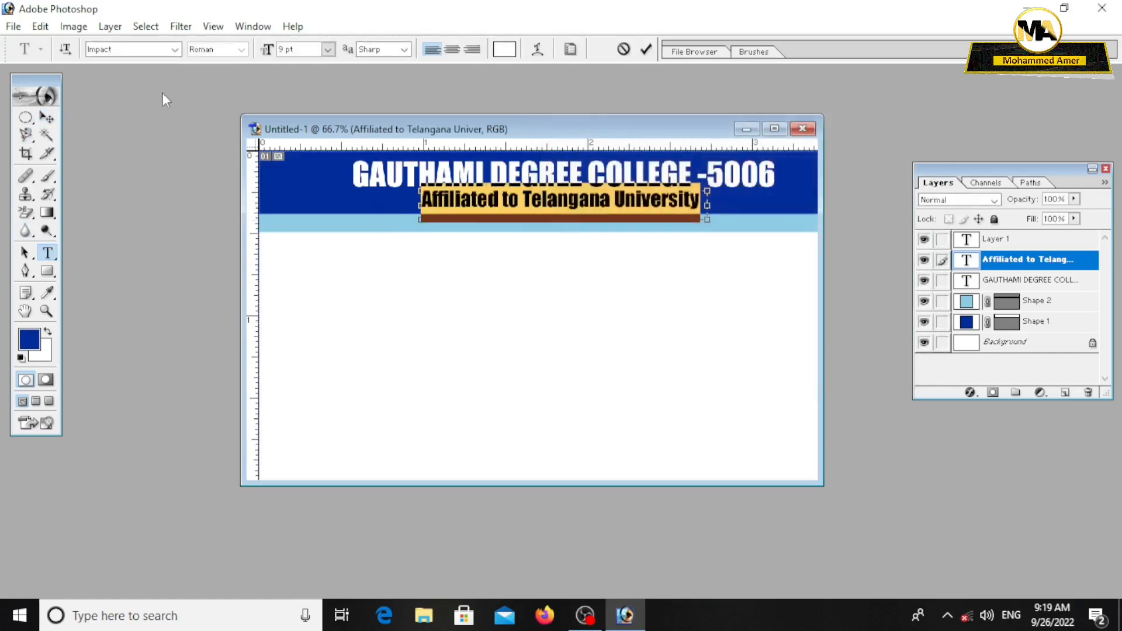
Set the affiliation line's font to Calibri Regular and commit the text
{"action": "key", "text": "Down"}
{"action": "type", "text": "Calibri"}
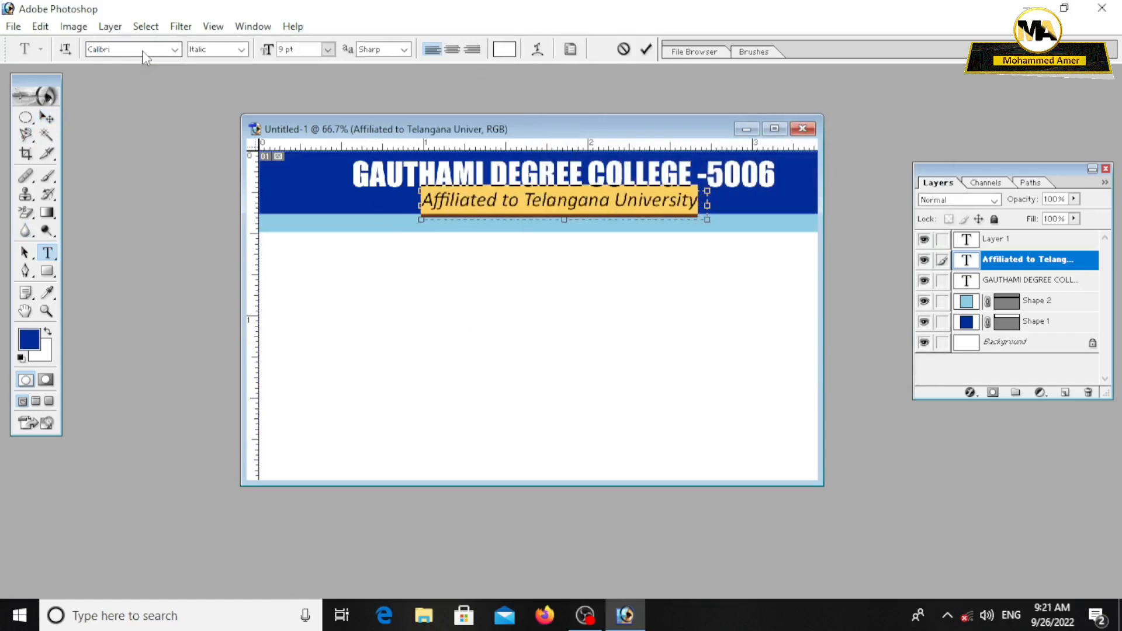
{"action": "left_click", "coordinate": [232, 51]}
{"action": "left_click", "coordinate": [205, 64]}
{"action": "left_click", "coordinate": [564, 204]}
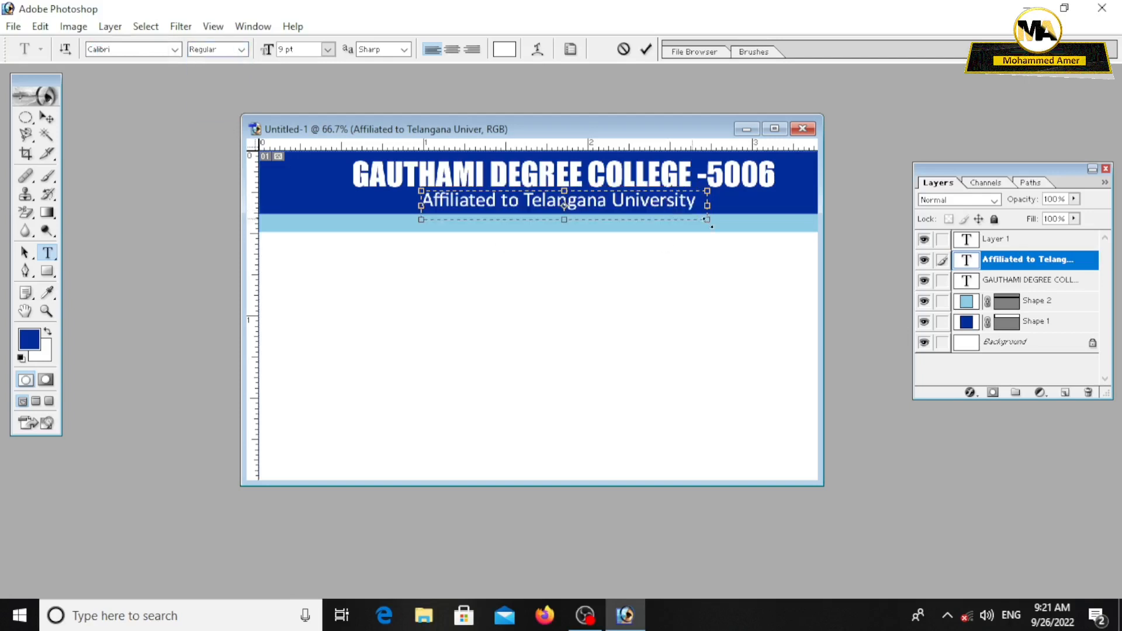
{"action": "left_click", "coordinate": [47, 117]}
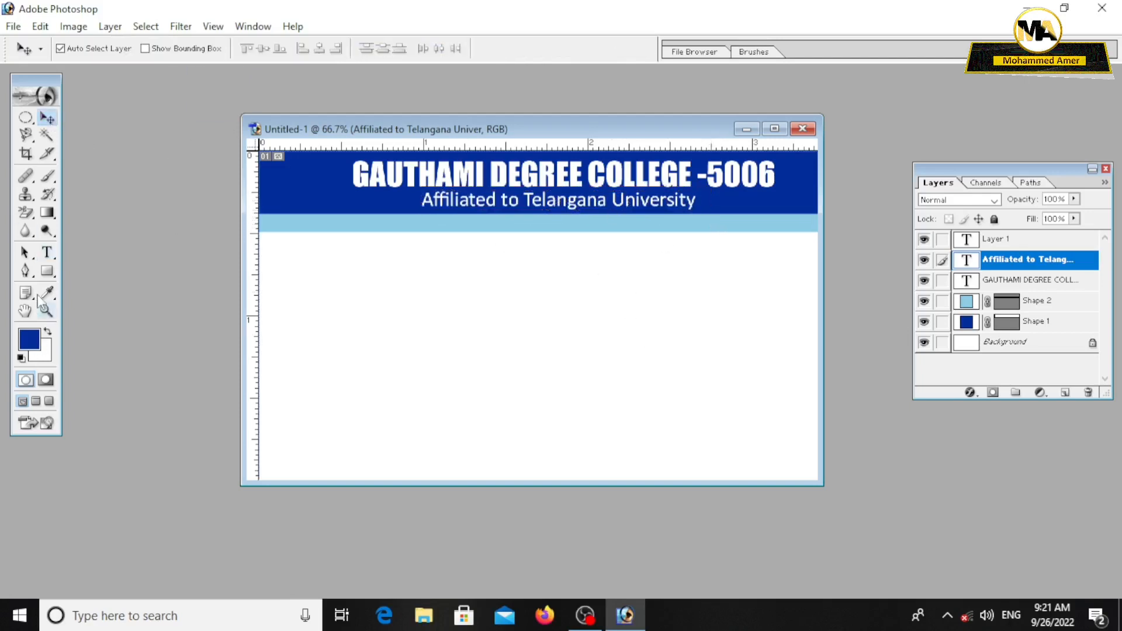
Add a black 9 pt text line with the college's address and phone number, set in Lucida Sans
{"action": "left_click", "coordinate": [48, 252]}
{"action": "left_click_drag", "start_coordinate": [511, 326], "coordinate": [727, 315]}
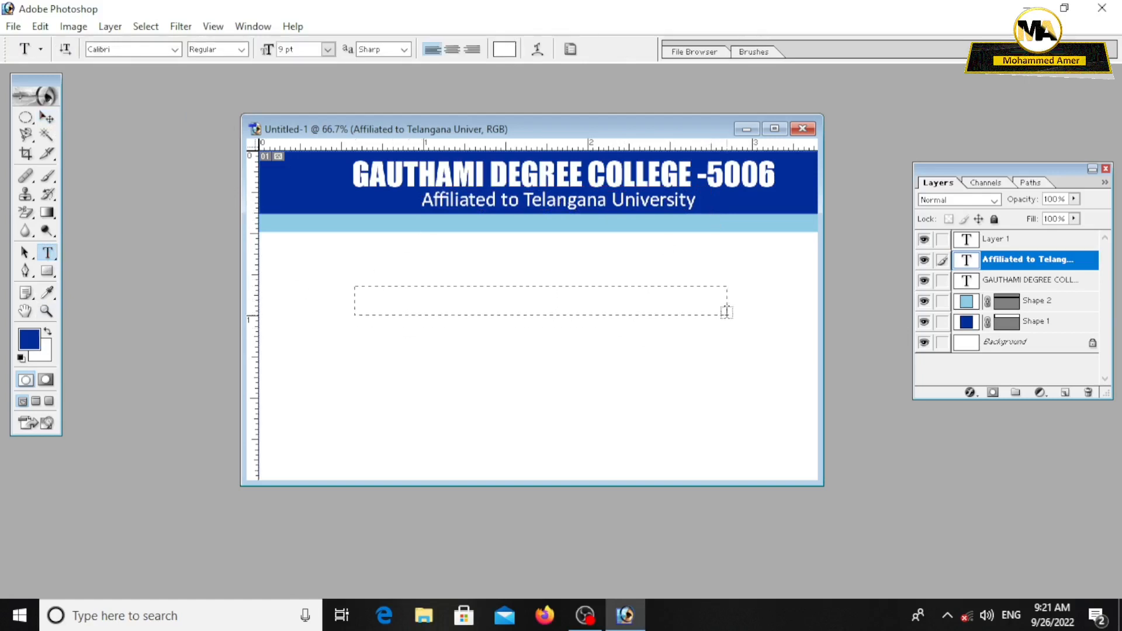
{"action": "type", "text": "L"}
{"action": "type", "text": "ucida Sans"}
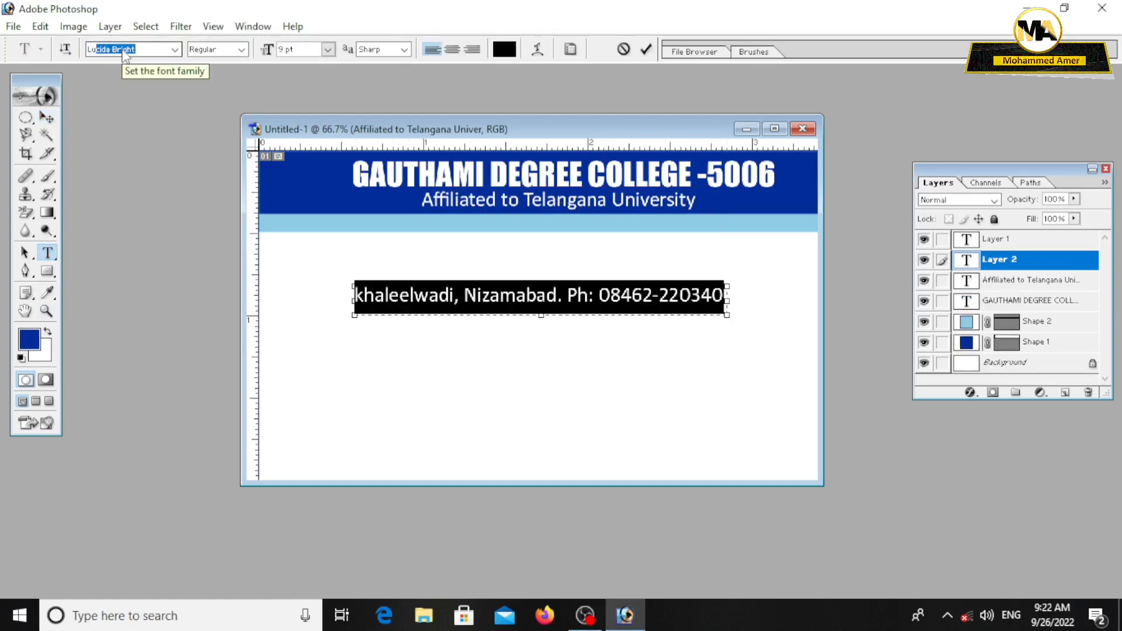
{"action": "key", "text": "Return"}
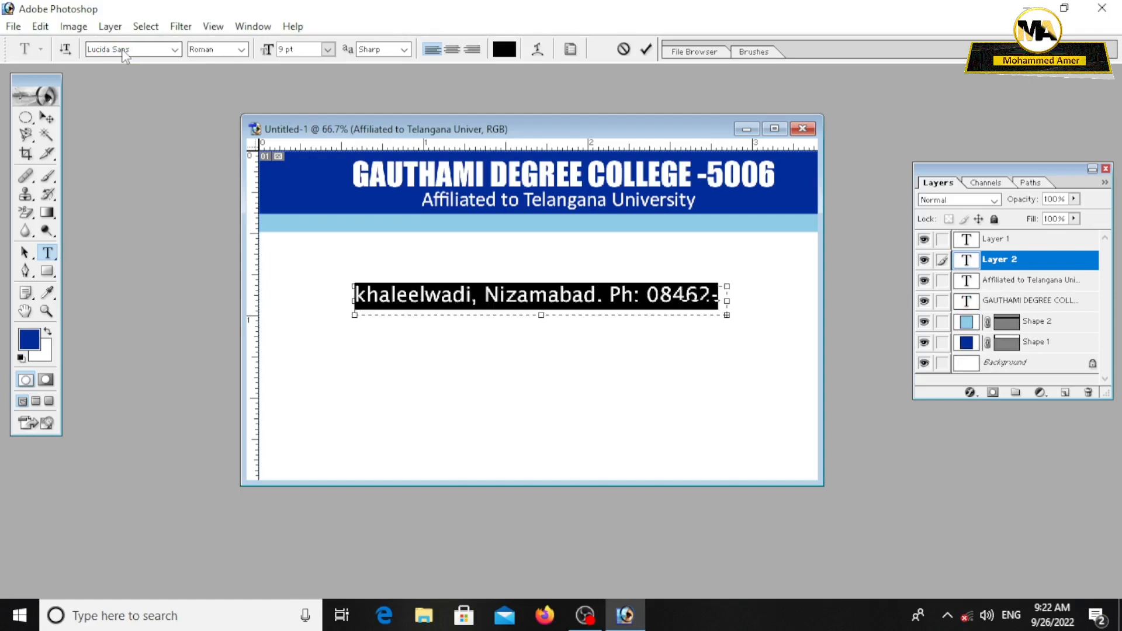
Widen the address line's text box to fit its content and move the line onto the light blue bar
{"action": "left_click_drag", "start_coordinate": [727, 315], "coordinate": [816, 317]}
{"action": "left_click", "coordinate": [47, 117]}
{"action": "left_click_drag", "start_coordinate": [517, 297], "coordinate": [502, 225]}
Scale the light blue bar's height to about 136% so it fully backs the address line
{"action": "left_click", "coordinate": [358, 208]}
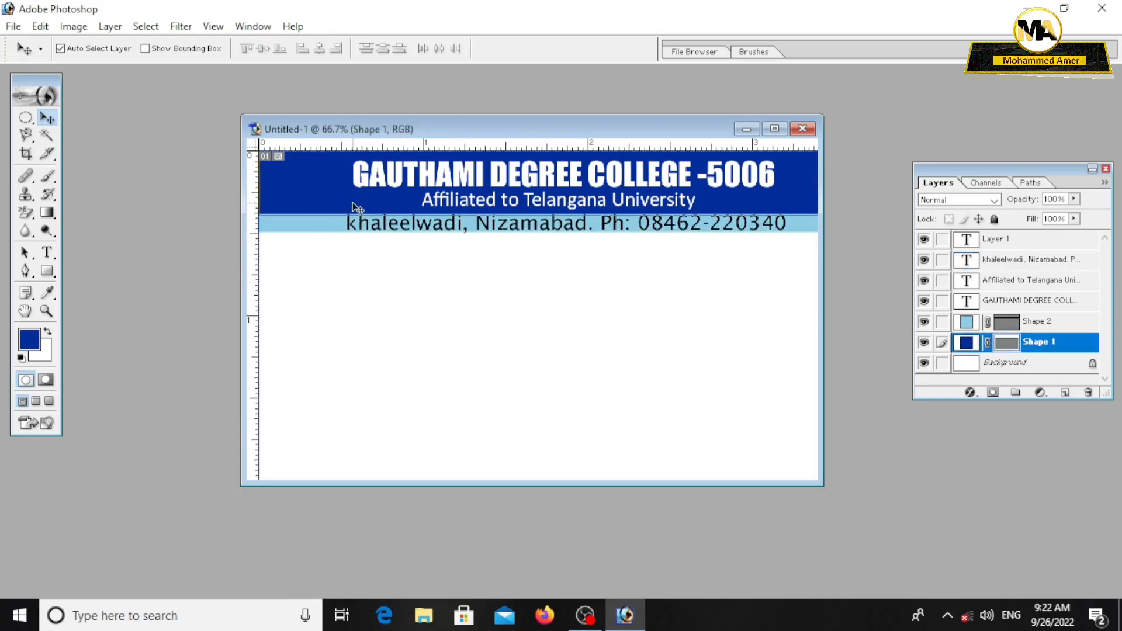
{"action": "left_click", "coordinate": [331, 228]}
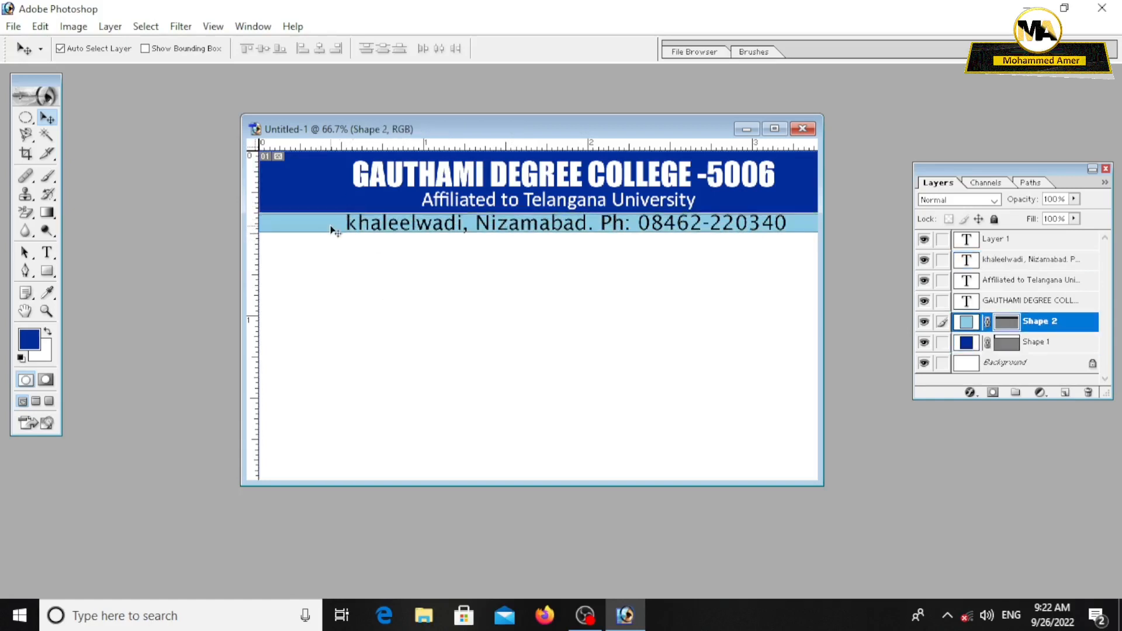
{"action": "key", "text": "ctrl+t"}
{"action": "left_click_drag", "start_coordinate": [537, 235], "coordinate": [536, 211]}
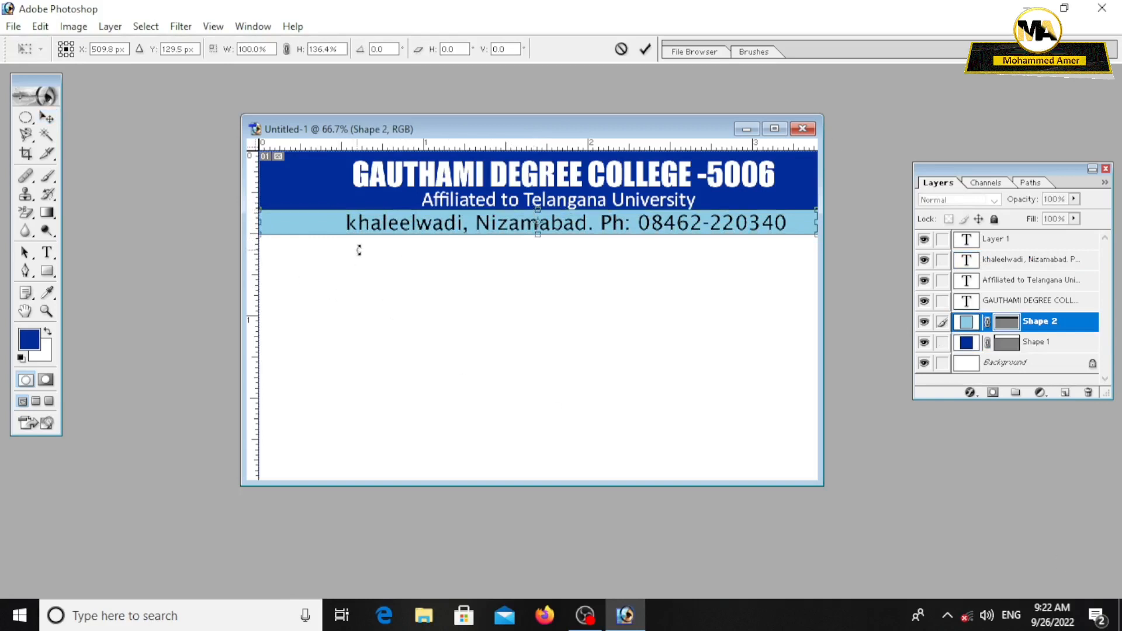
{"action": "left_click", "coordinate": [46, 117]}
{"action": "left_click", "coordinate": [483, 241]}
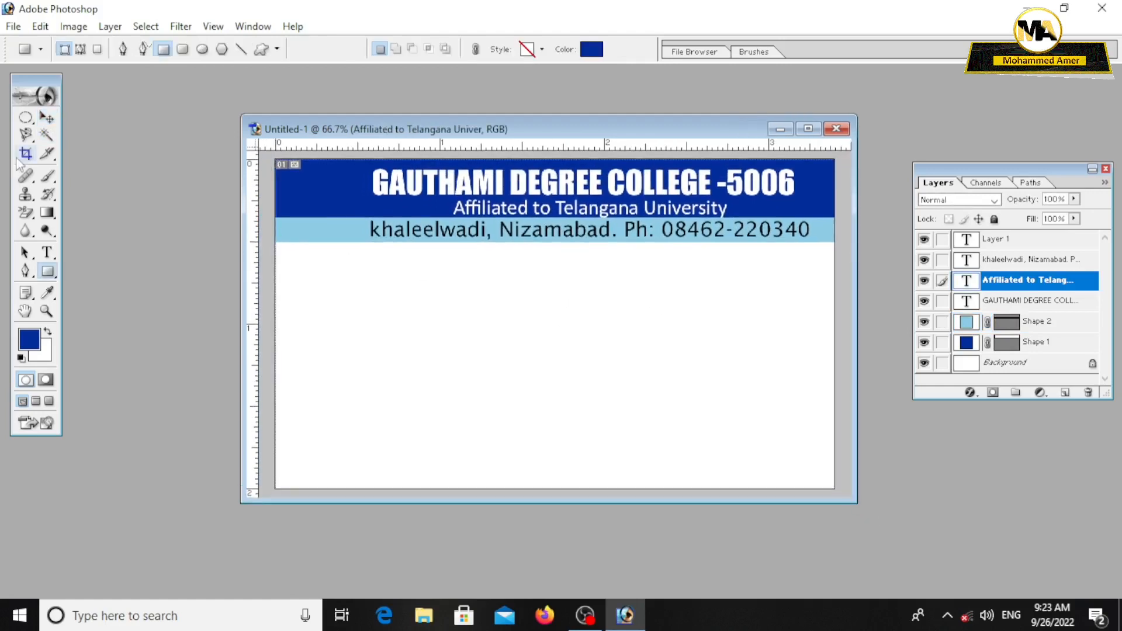
Add a black Calibri 9 pt text line reading "Name :" followed by dots in the white area below the header
{"action": "key", "text": "t"}
{"action": "left_click_drag", "start_coordinate": [579, 321], "coordinate": [834, 326]}
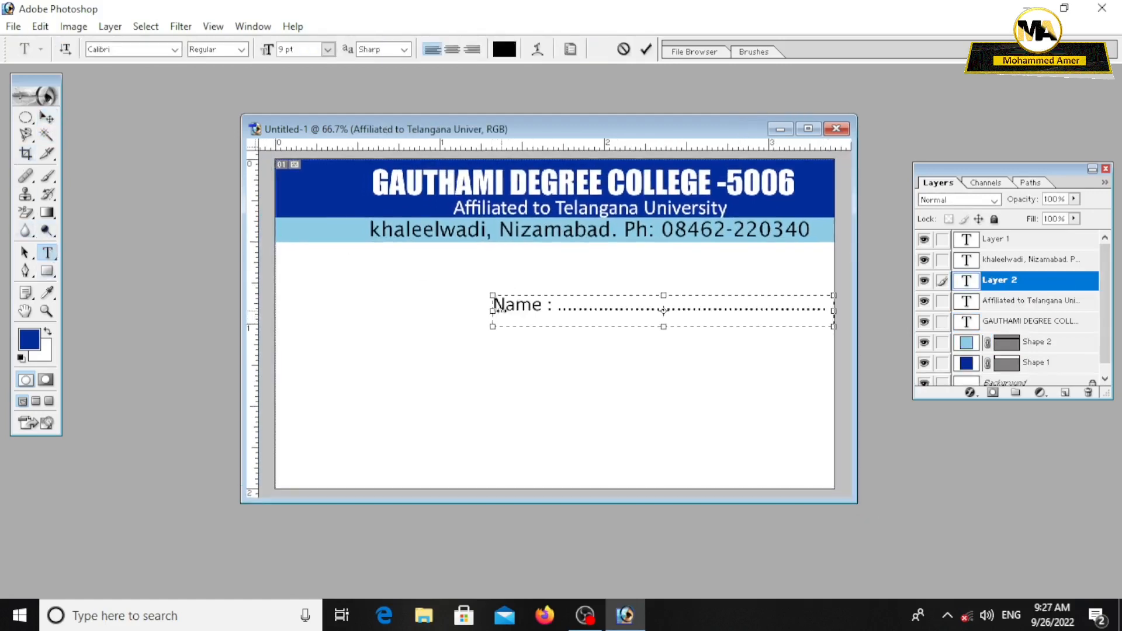
{"action": "left_click", "coordinate": [47, 117]}
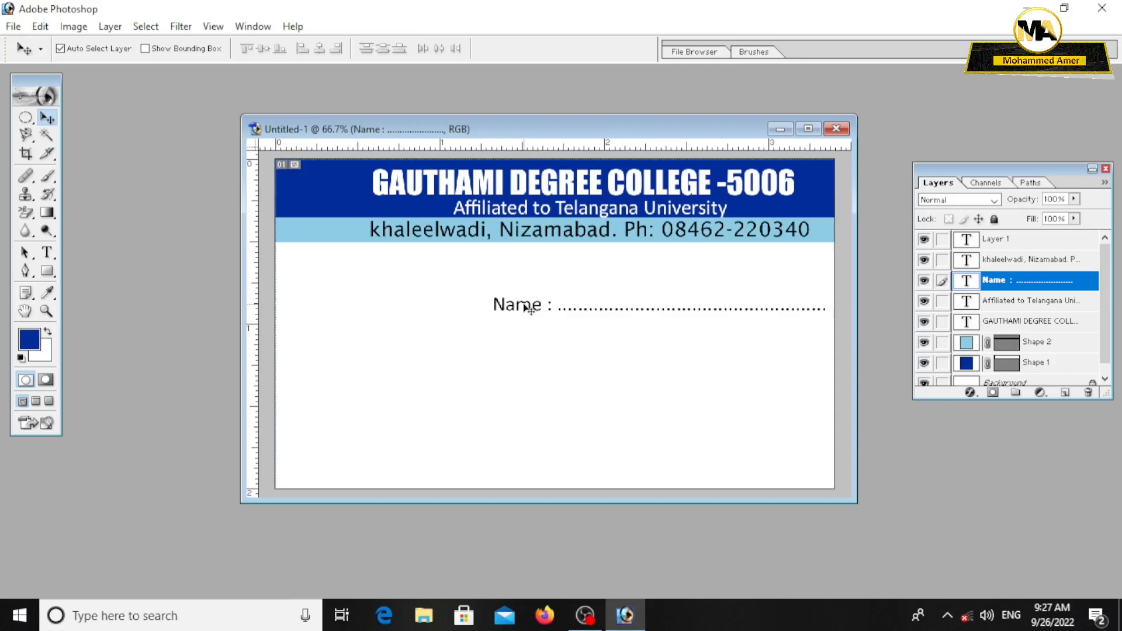
Duplicate the "Name :" line just below itself and change the copy's label to "Father Name :"
{"action": "left_click_drag", "start_coordinate": [530, 310], "coordinate": [530, 344]}
{"action": "key", "text": "t"}
{"action": "left_click", "coordinate": [492, 337]}
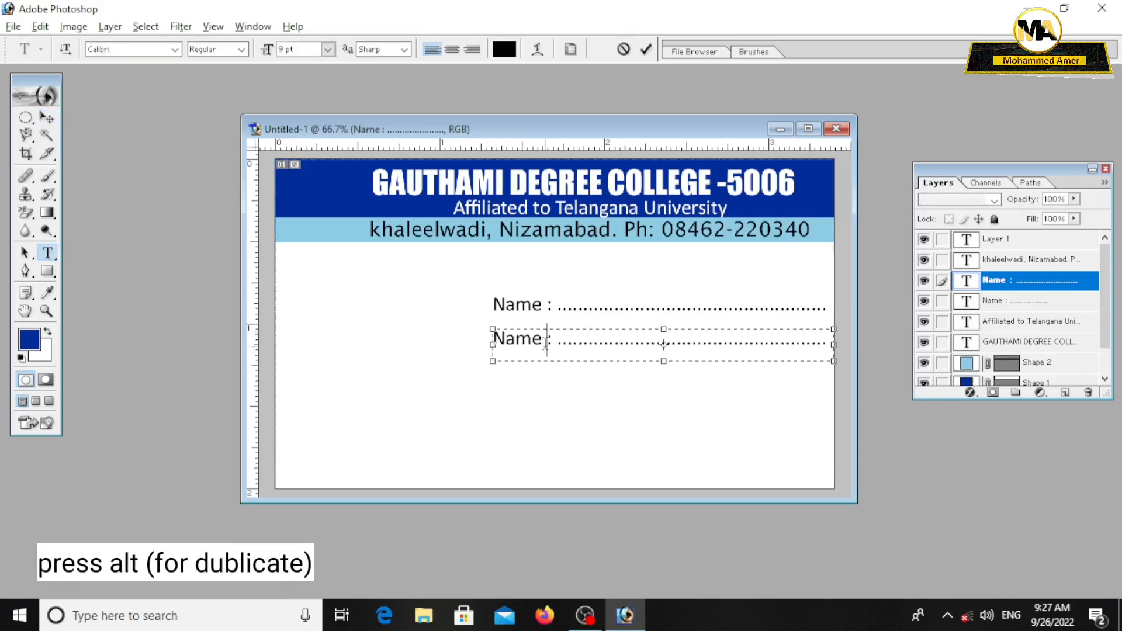
{"action": "type", "text": "Father"}
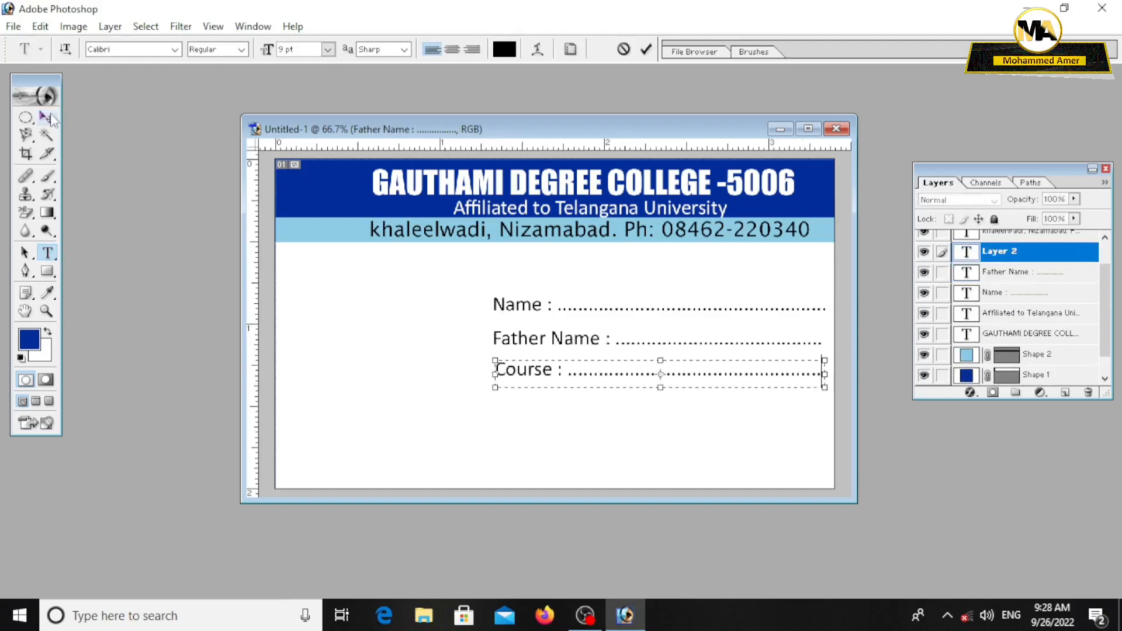
Add a "Roll No." text line followed by dots below the Course line
{"action": "key", "text": "v"}
{"action": "left_click", "coordinate": [46, 255]}
{"action": "left_click_drag", "start_coordinate": [799, 438], "coordinate": [827, 422]}
{"action": "key", "text": "ctrl+v"}
{"action": "key", "text": "v"}
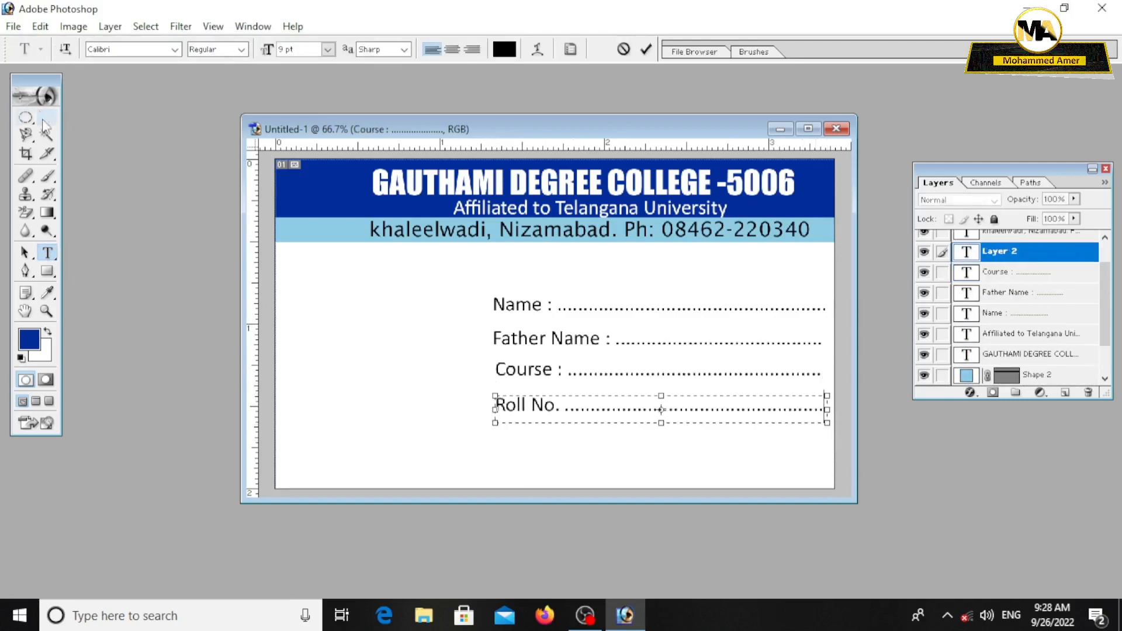
Add a "Mobile :" text line followed by dots below the Roll No. line
{"action": "key", "text": "t"}
{"action": "left_click_drag", "start_coordinate": [497, 428], "coordinate": [833, 455]}
{"action": "key", "text": "ctrl+v"}
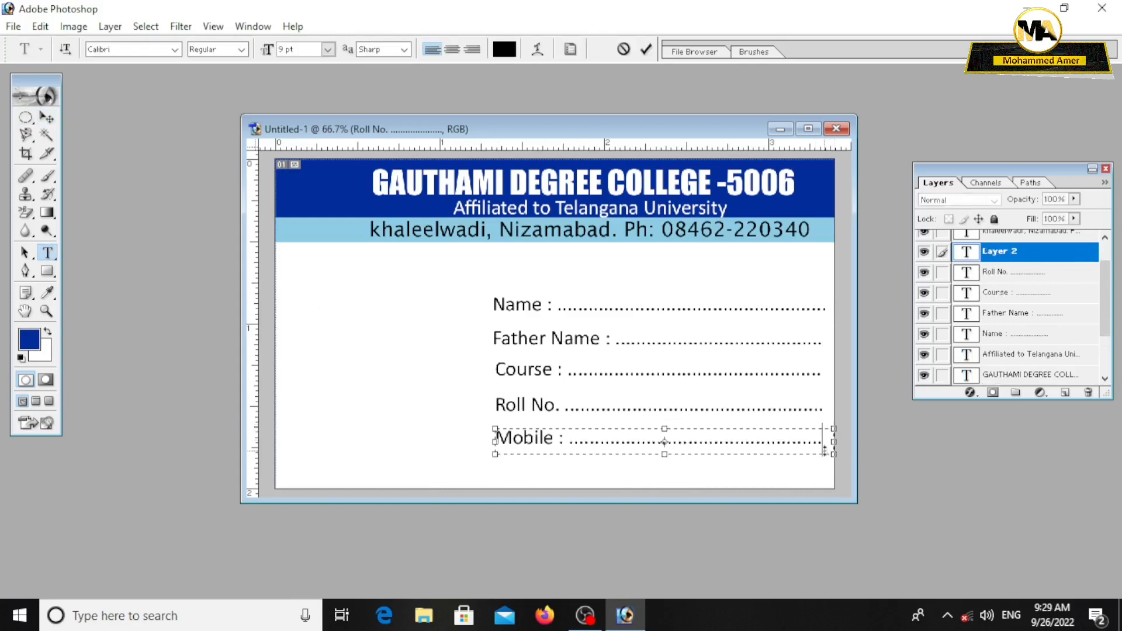
{"action": "key", "text": "v"}
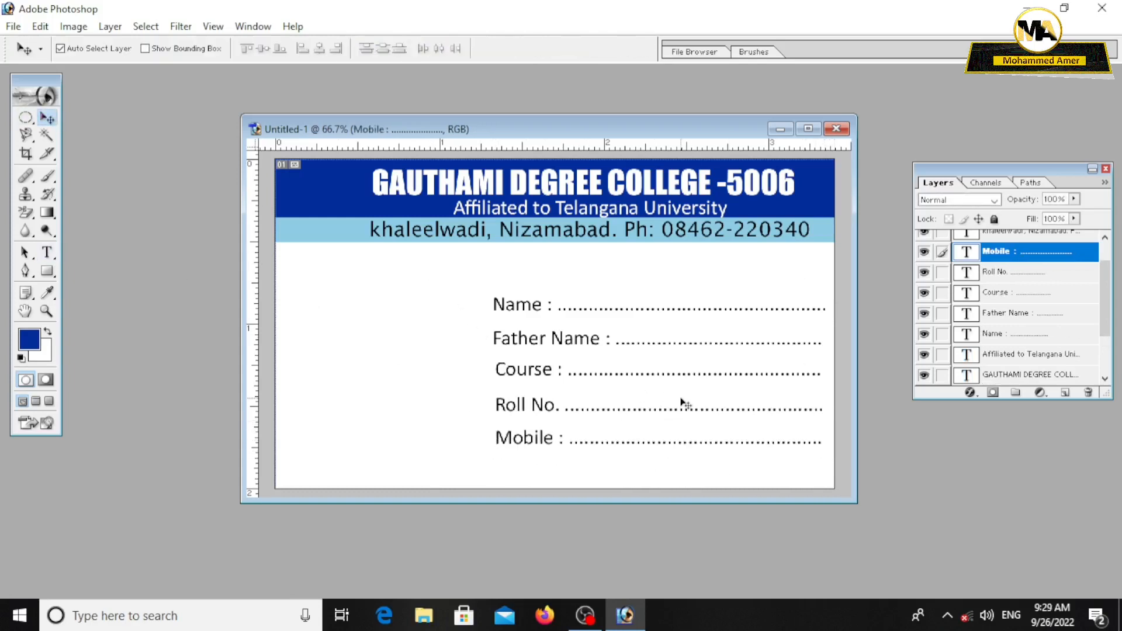
Nudge the Father Name line slightly up and right so its spacing and left edge match the Name line
{"action": "left_click", "coordinate": [557, 339]}
{"action": "key", "text": "Up"}
{"action": "key", "text": "Up"}
{"action": "key", "text": "Up"}
{"action": "key", "text": "Right"}
{"action": "key", "text": "Right"}
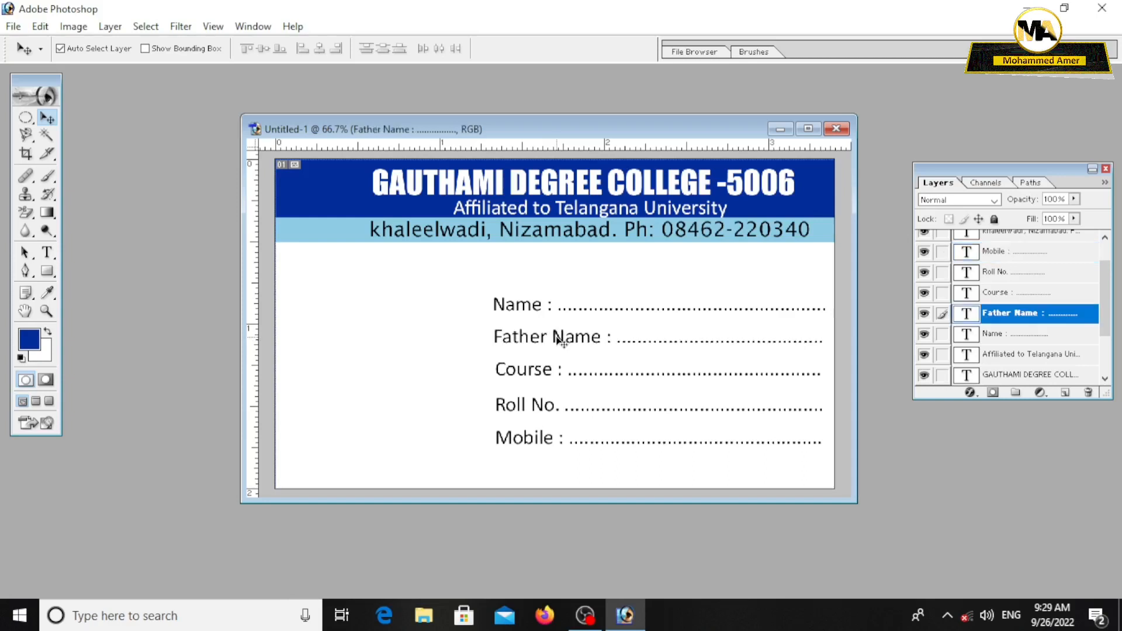
Nudge the Course line slightly up and left to line it up beneath the Father Name line
{"action": "left_click", "coordinate": [549, 370]}
{"action": "key", "text": "Up"}
{"action": "key", "text": "Up"}
{"action": "key", "text": "Up"}
{"action": "key", "text": "Up"}
{"action": "key", "text": "Up"}
{"action": "key", "text": "Left"}
{"action": "key", "text": "Left"}
{"action": "key", "text": "Left"}
{"action": "key", "text": "Left"}
Nudge the Roll No. line up and slightly left to space it evenly beneath the Course line
{"action": "left_click", "coordinate": [547, 405]}
{"action": "key", "text": "Left"}
{"action": "key", "text": "Return"}
{"action": "left_click", "coordinate": [547, 406]}
{"action": "key", "text": "Up"}
{"action": "key", "text": "Up"}
{"action": "key", "text": "Up"}
{"action": "key", "text": "Up"}
{"action": "key", "text": "Up"}
{"action": "key", "text": "Up"}
{"action": "key", "text": "Up"}
{"action": "key", "text": "Up"}
{"action": "key", "text": "Up"}
{"action": "key", "text": "Up"}
{"action": "key", "text": "Left"}
{"action": "key", "text": "Left"}
{"action": "key", "text": "Left"}
{"action": "key", "text": "Up"}
Nudge the Mobile line up to space it evenly beneath the Roll No. line
{"action": "left_click", "coordinate": [547, 442]}
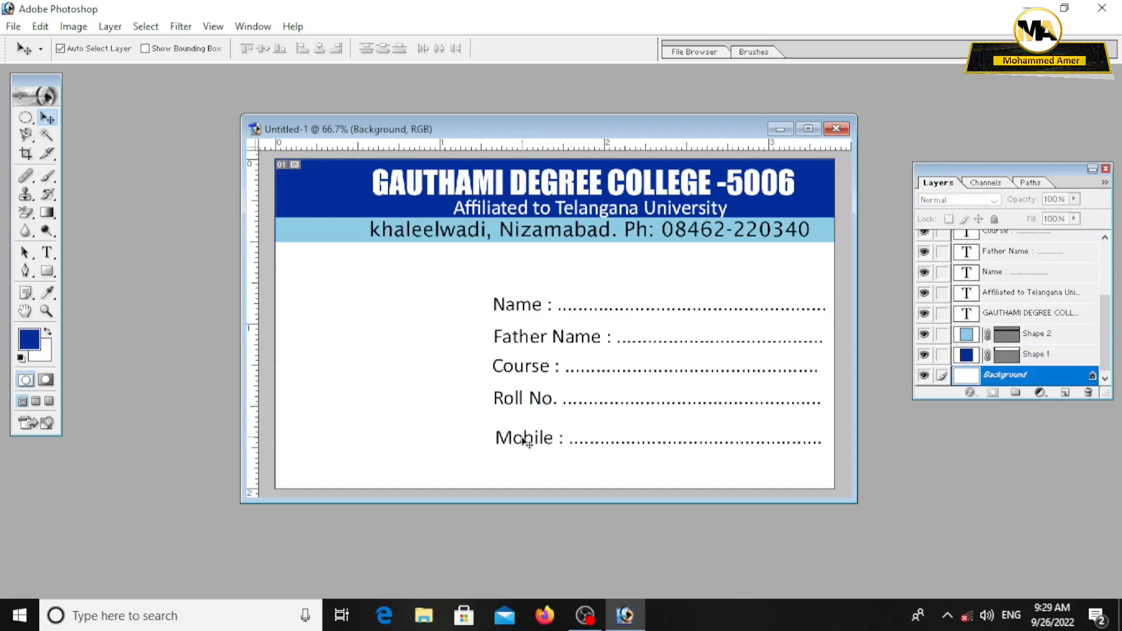
{"action": "left_click", "coordinate": [525, 441]}
{"action": "key", "text": "Up"}
{"action": "key", "text": "Up"}
{"action": "key", "text": "Up"}
{"action": "key", "text": "Up"}
{"action": "key", "text": "Up"}
{"action": "key", "text": "Up"}
{"action": "key", "text": "Up"}
{"action": "key", "text": "Up"}
{"action": "key", "text": "Up"}
{"action": "key", "text": "Up"}
{"action": "key", "text": "Up"}
{"action": "key", "text": "Up"}
Draw a white photo box with a black stroke in the empty area and position it beside the student detail lines
{"action": "left_click", "coordinate": [47, 271]}
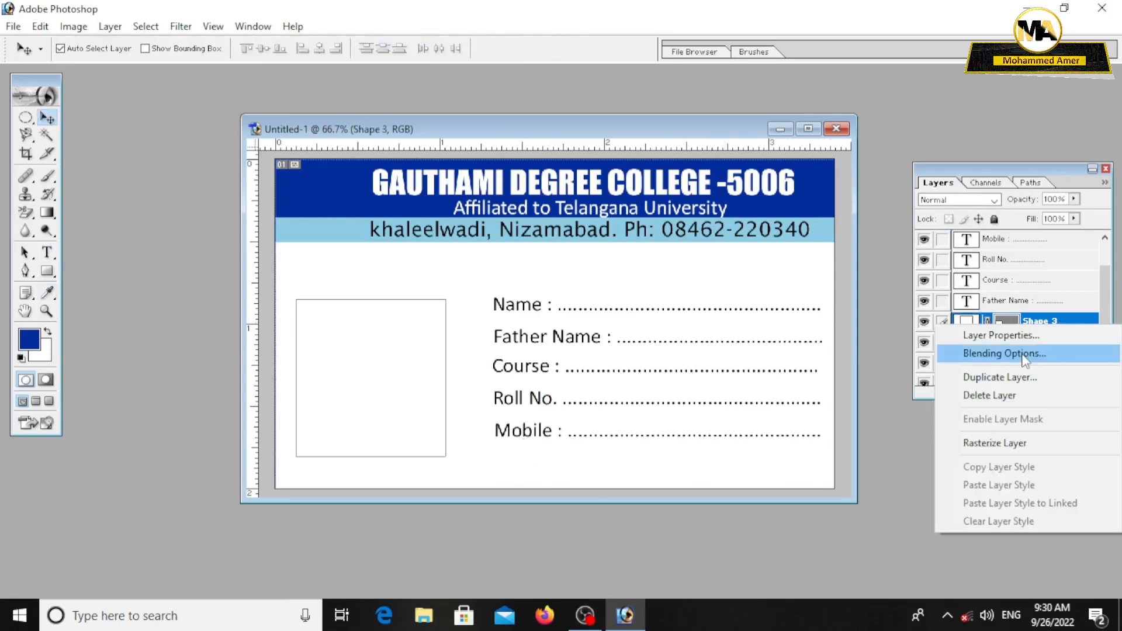
{"action": "left_click", "coordinate": [1020, 357]}
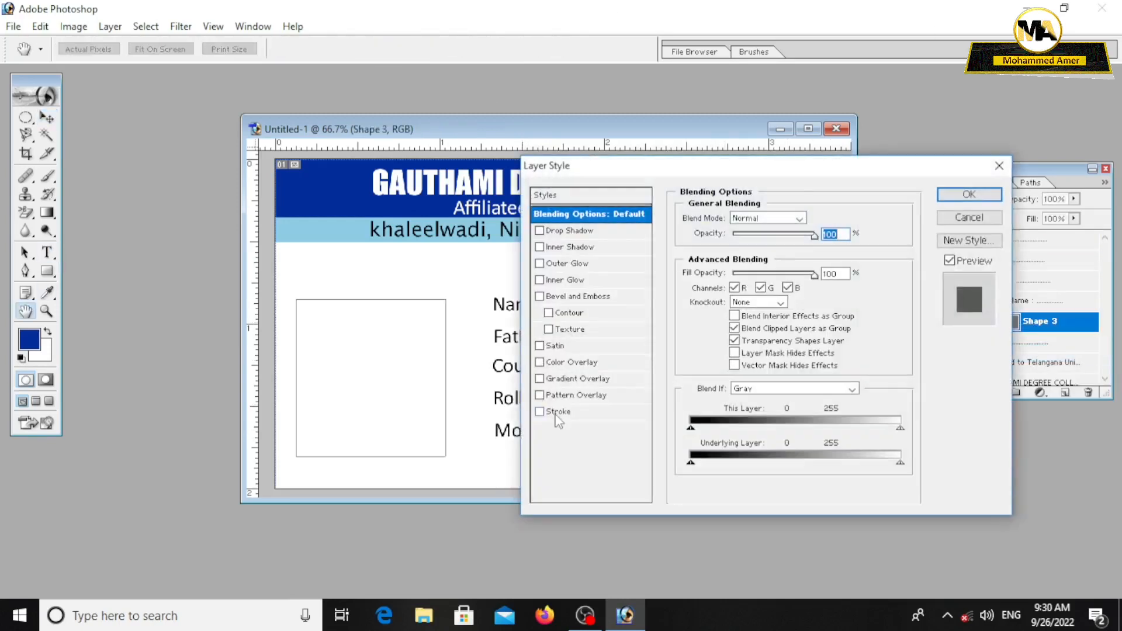
{"action": "left_click", "coordinate": [558, 411]}
{"action": "left_click", "coordinate": [725, 316]}
{"action": "left_click", "coordinate": [548, 361]}
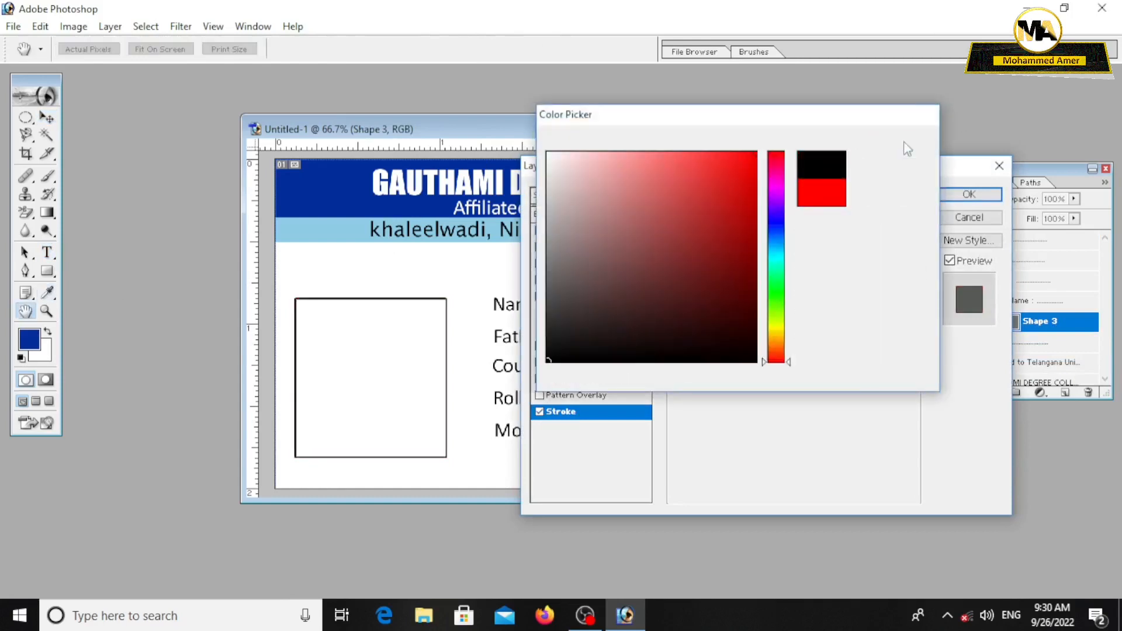
{"action": "left_click", "coordinate": [904, 143]}
{"action": "left_click", "coordinate": [969, 194]}
{"action": "left_click_drag", "start_coordinate": [357, 374], "coordinate": [365, 357]}
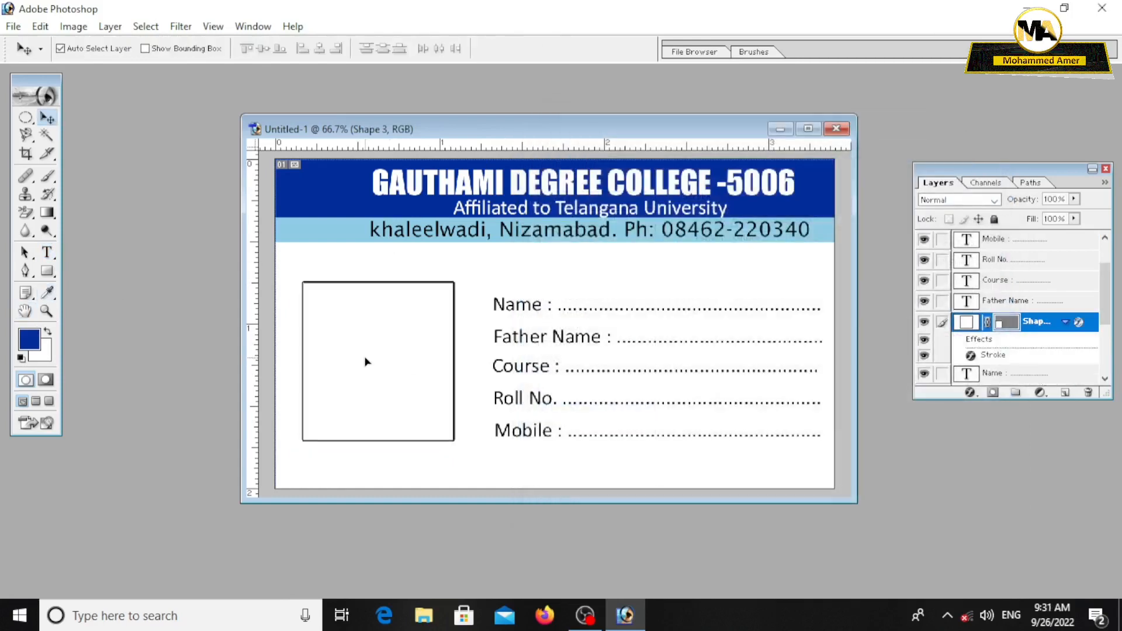
Duplicate the photo box, scale the copy to about 92.3% width and 92.7% height, and centre it inside the original as an inner border
{"action": "left_click_drag", "start_coordinate": [367, 359], "coordinate": [401, 366]}
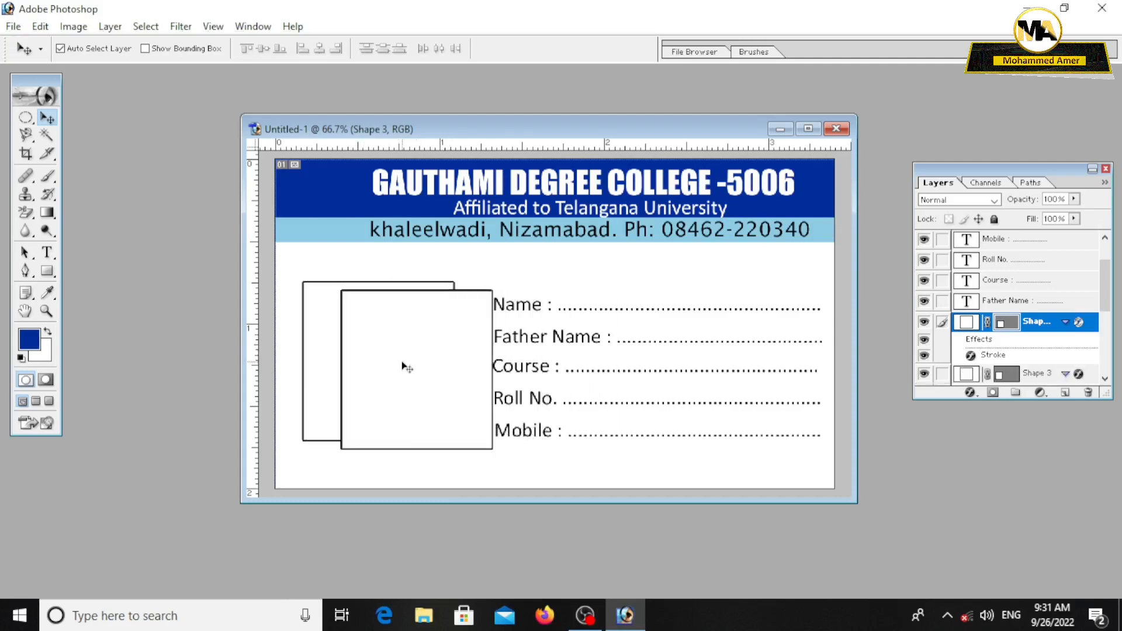
{"action": "key", "text": "ctrl+t"}
{"action": "left_click_drag", "start_coordinate": [341, 291], "coordinate": [347, 314]}
{"action": "left_click_drag", "start_coordinate": [381, 428], "coordinate": [380, 430]}
{"action": "left_click_drag", "start_coordinate": [359, 389], "coordinate": [356, 389]}
{"action": "left_click_drag", "start_coordinate": [379, 429], "coordinate": [379, 432]}
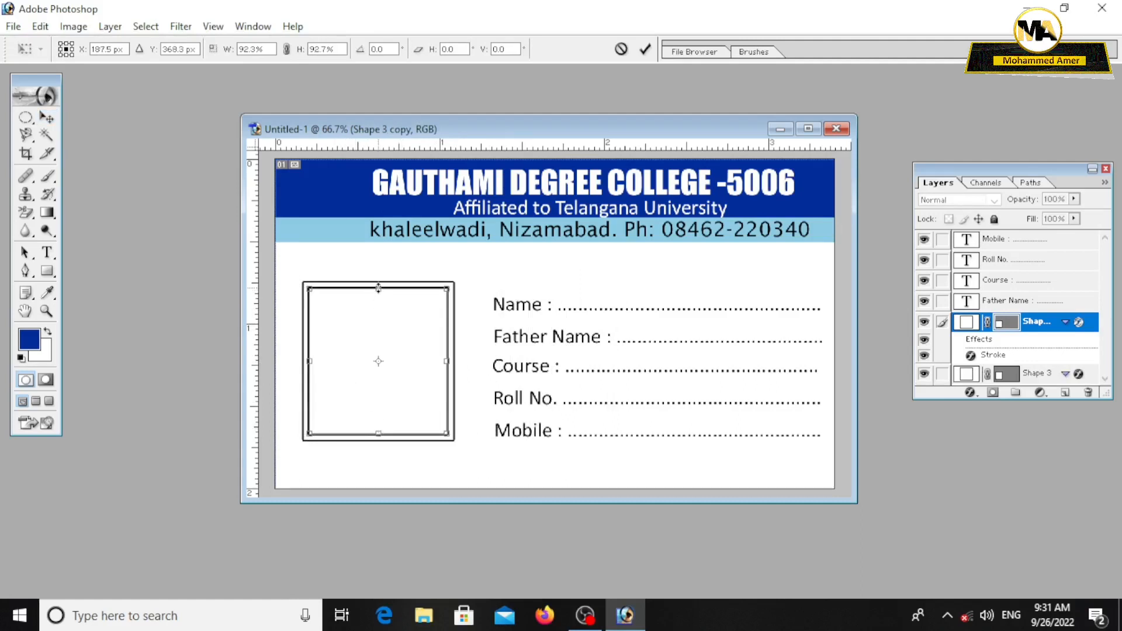
{"action": "left_click", "coordinate": [47, 117]}
{"action": "left_click", "coordinate": [446, 246]}
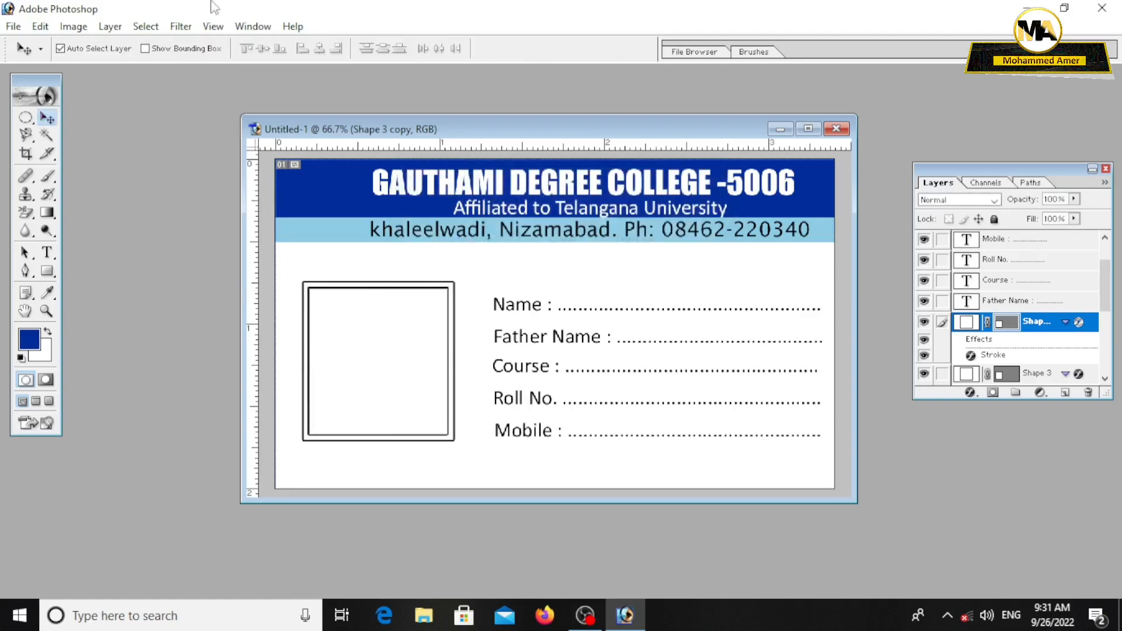
Add the text "Your Photo" on two lines inside the photo box and colour it black
{"action": "left_click", "coordinate": [47, 251]}
{"action": "left_click_drag", "start_coordinate": [332, 313], "coordinate": [425, 421]}
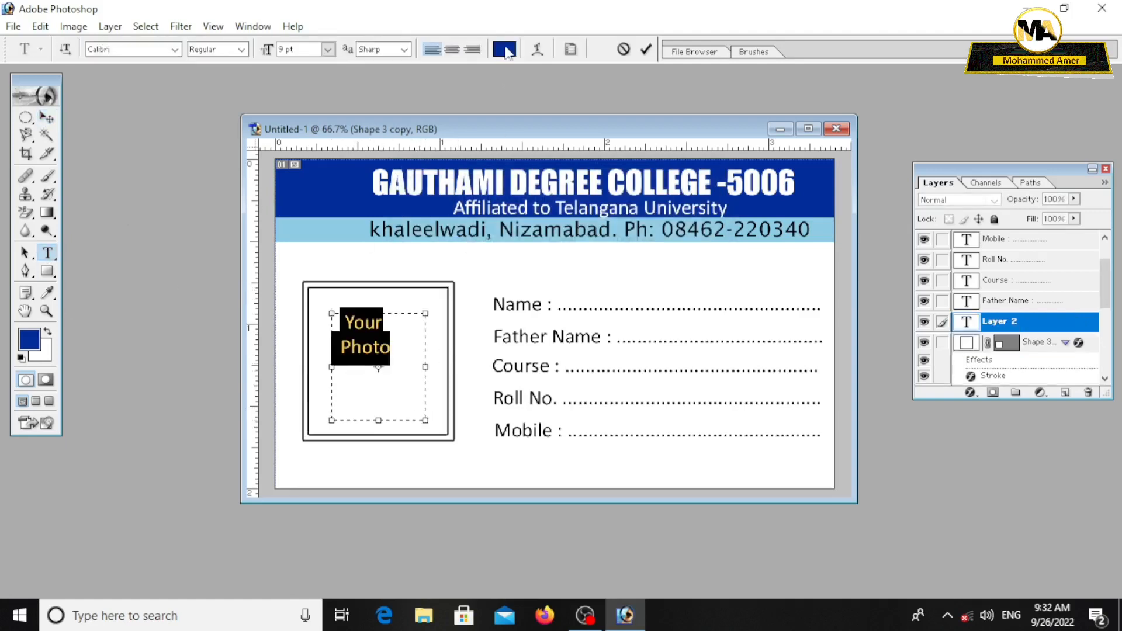
{"action": "left_click", "coordinate": [505, 48]}
{"action": "left_click_drag", "start_coordinate": [571, 289], "coordinate": [549, 364]}
{"action": "left_click", "coordinate": [894, 142]}
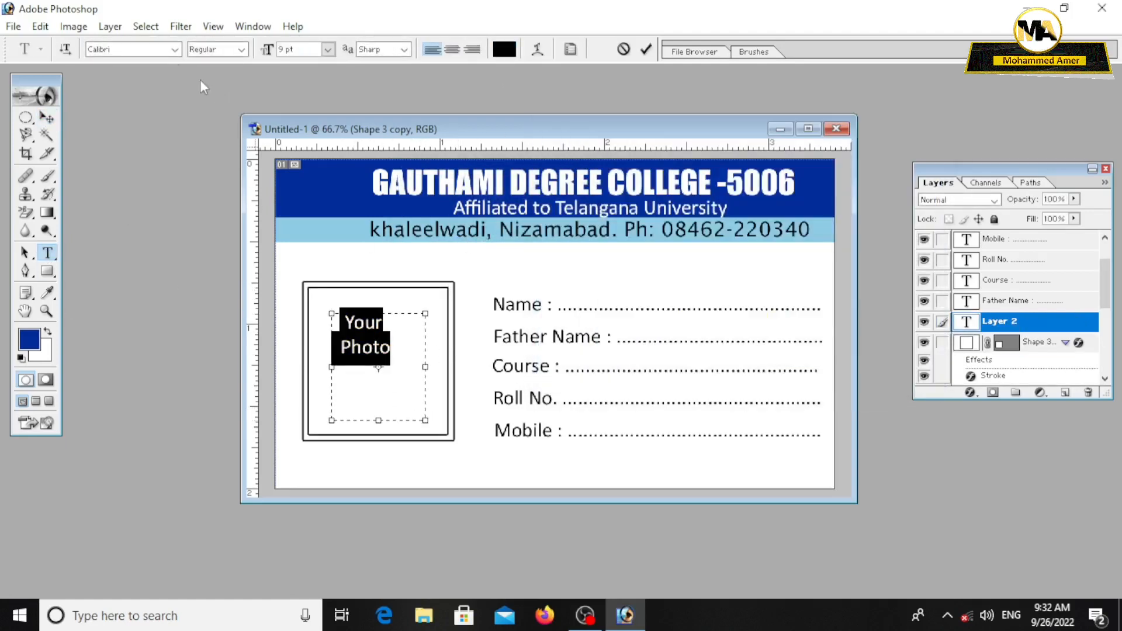
Set the "Your Photo" text to 14 pt and centre it in the photo box
{"action": "left_click", "coordinate": [327, 49]}
{"action": "left_click", "coordinate": [298, 202]}
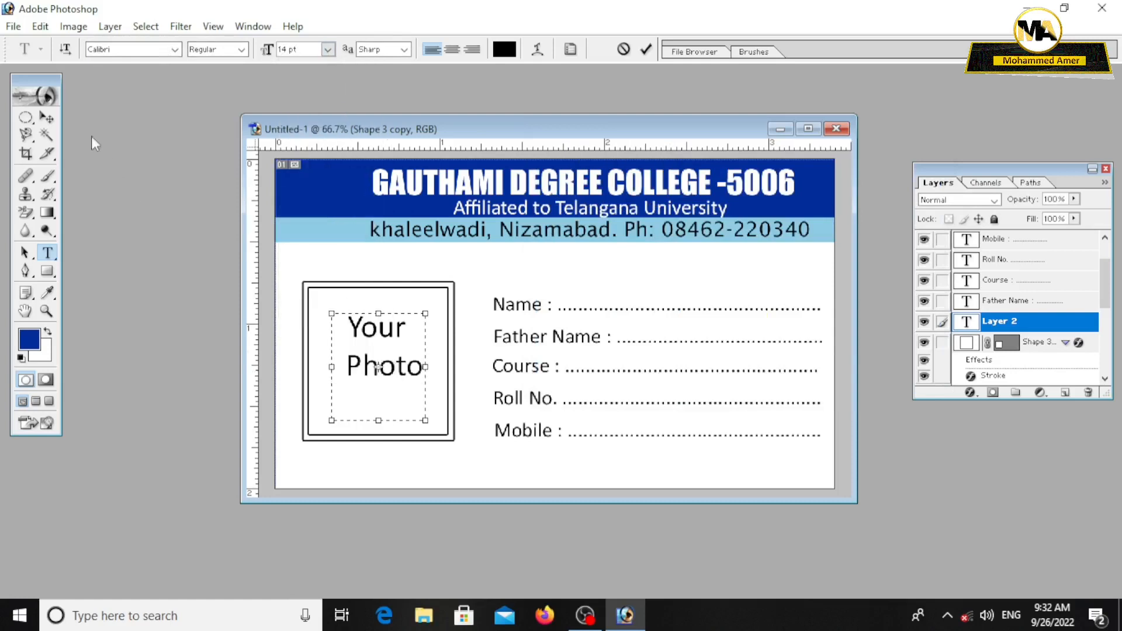
{"action": "left_click", "coordinate": [47, 118]}
{"action": "left_click_drag", "start_coordinate": [378, 371], "coordinate": [368, 376]}
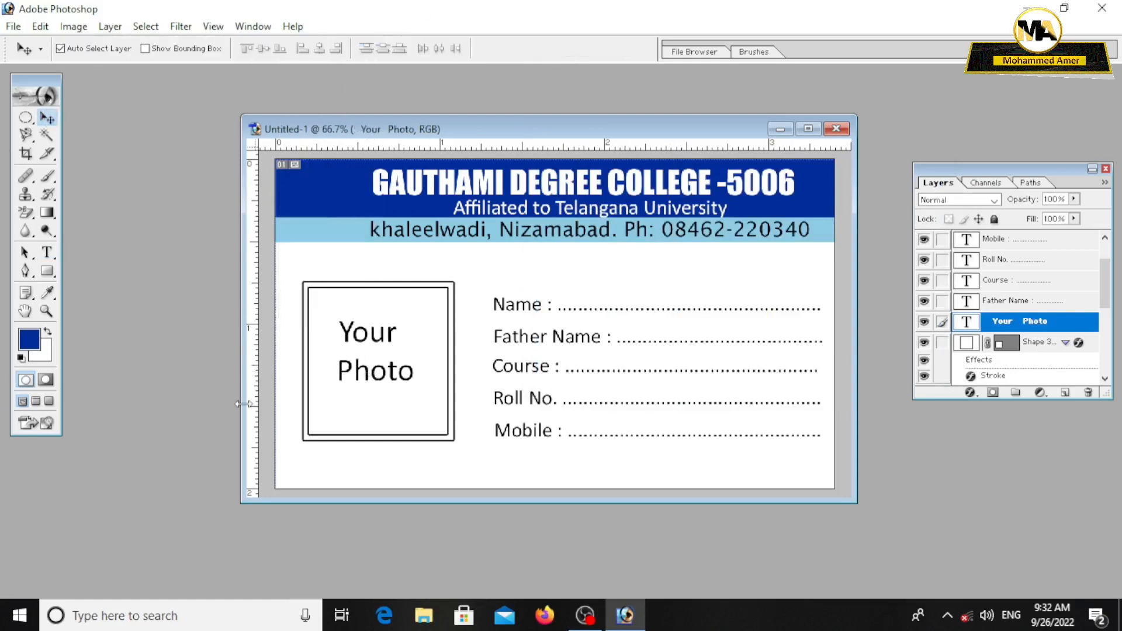
Add the text "Principal" below the Mobile line and select all of it
{"action": "left_click", "coordinate": [47, 252]}
{"action": "left_click_drag", "start_coordinate": [641, 471], "coordinate": [741, 487]}
{"action": "type", "text": "Principal"}
{"action": "key", "text": "ctrl+a"}
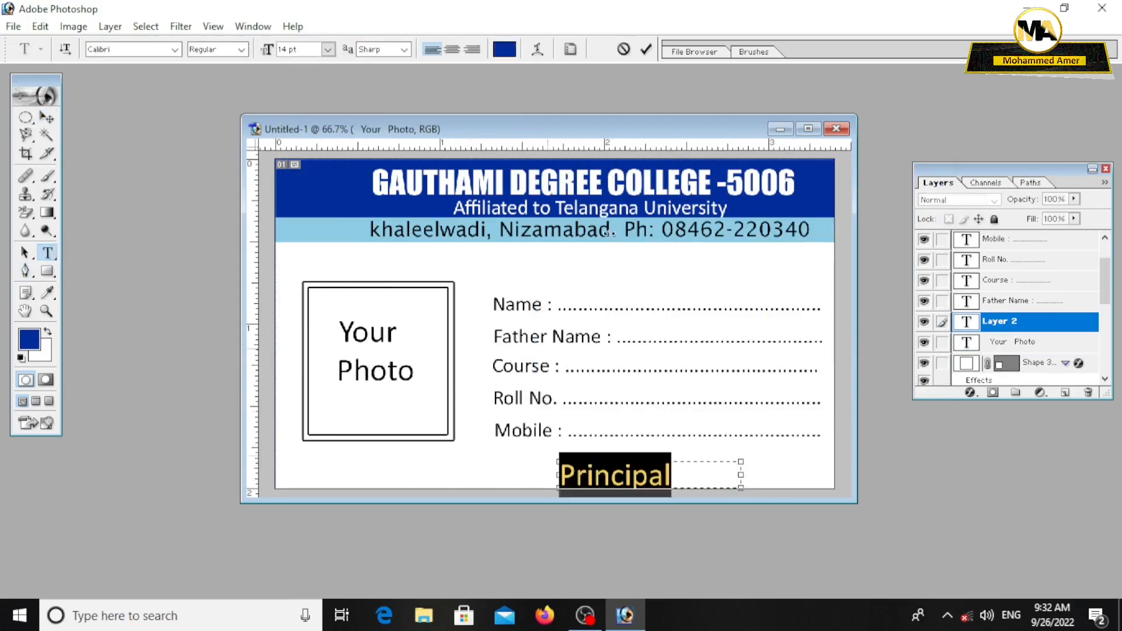
Colour the "Principal" text blue with RGB 37, 119, 255 and narrow its text box
{"action": "left_click", "coordinate": [514, 43]}
{"action": "type", "text": "37"}
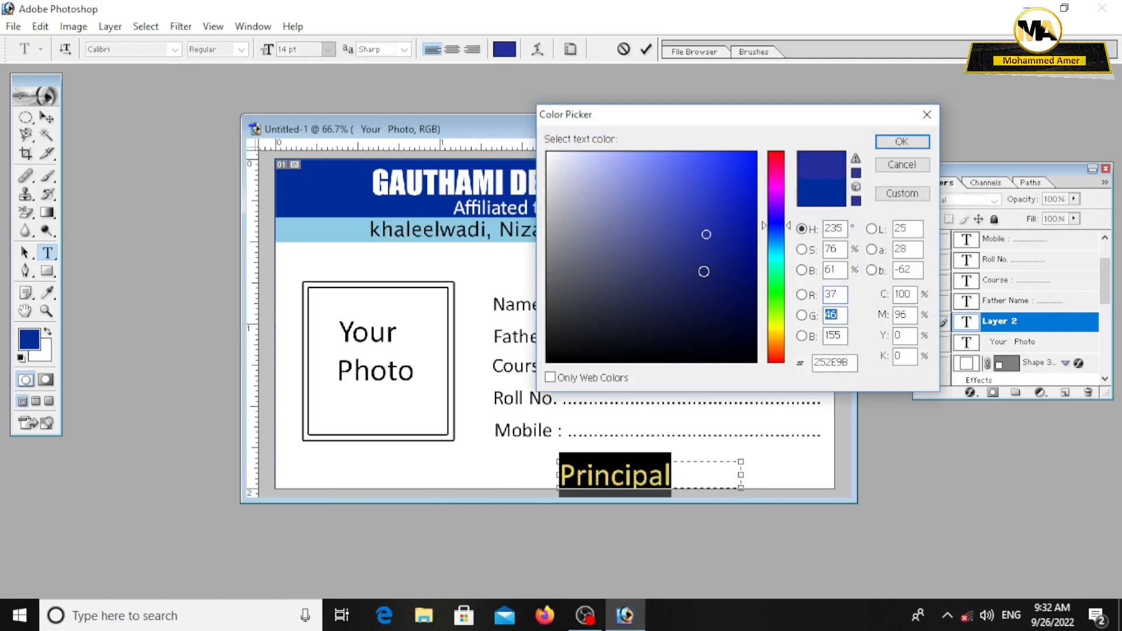
{"action": "type", "text": "119"}
{"action": "key", "text": "Tab"}
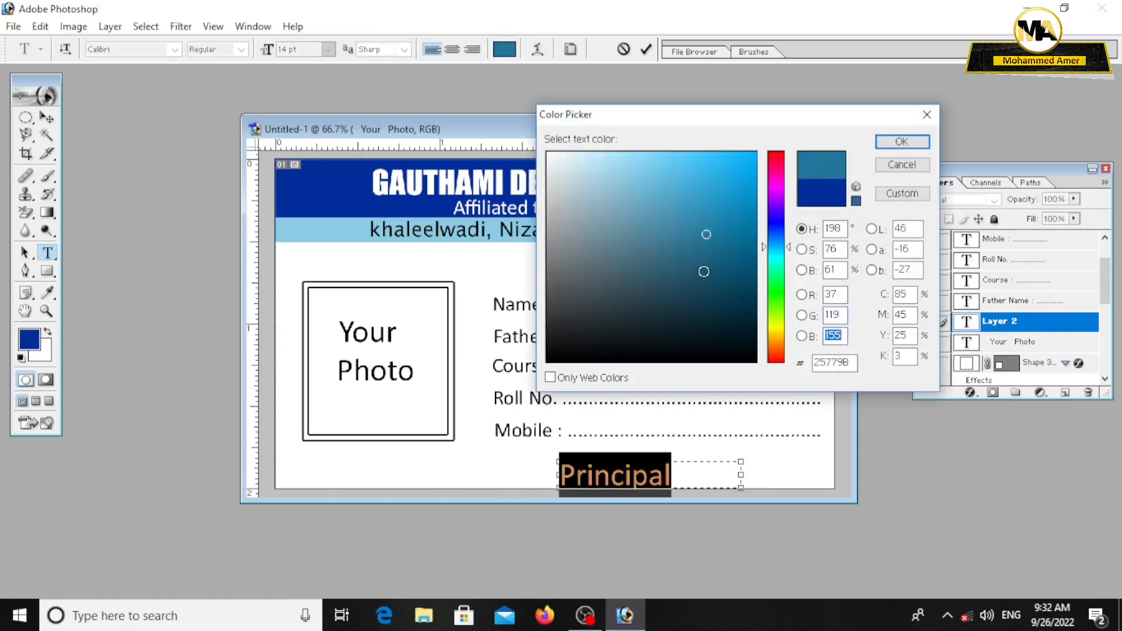
{"action": "type", "text": "255"}
{"action": "left_click", "coordinate": [902, 141]}
{"action": "left_click_drag", "start_coordinate": [741, 490], "coordinate": [699, 485]}
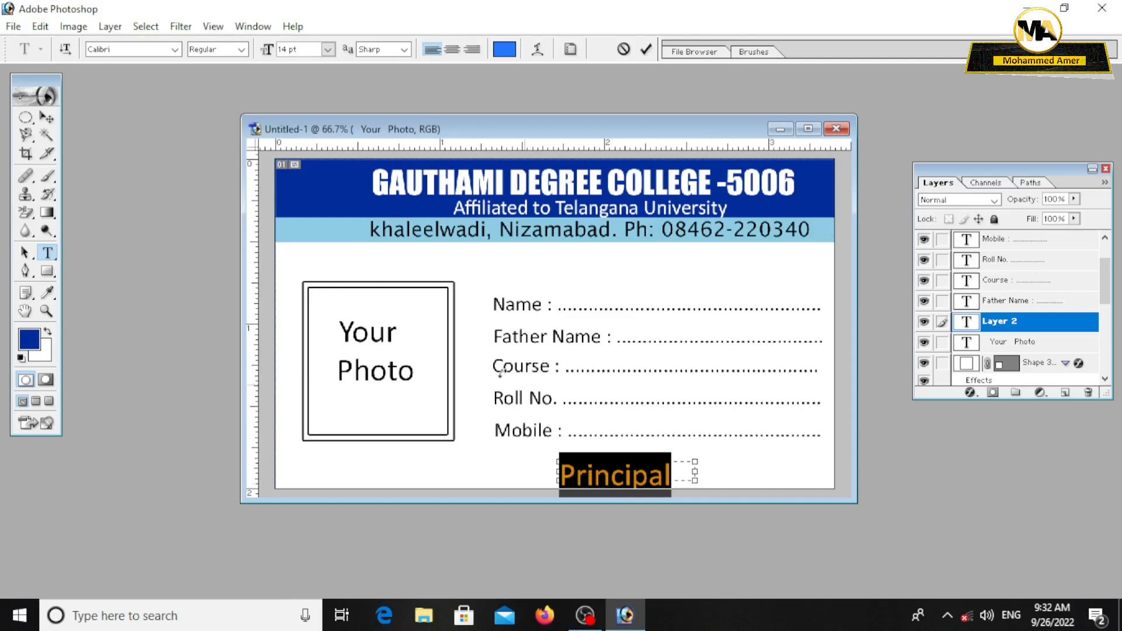
Reduce the "Principal" font size, fit its text box, and move it to the card's lower right corner
{"action": "left_click", "coordinate": [328, 51]}
{"action": "left_click", "coordinate": [324, 111]}
{"action": "left_click_drag", "start_coordinate": [695, 481], "coordinate": [656, 489]}
{"action": "left_click", "coordinate": [47, 118]}
{"action": "left_click", "coordinate": [571, 471]}
{"action": "left_click_drag", "start_coordinate": [571, 471], "coordinate": [754, 473]}
Open 649761.png and the college logo image and arrange their windows beside the card
{"action": "key", "text": "ctrl+o"}
{"action": "key", "text": "ctrl+a"}
{"action": "left_click", "coordinate": [754, 353]}
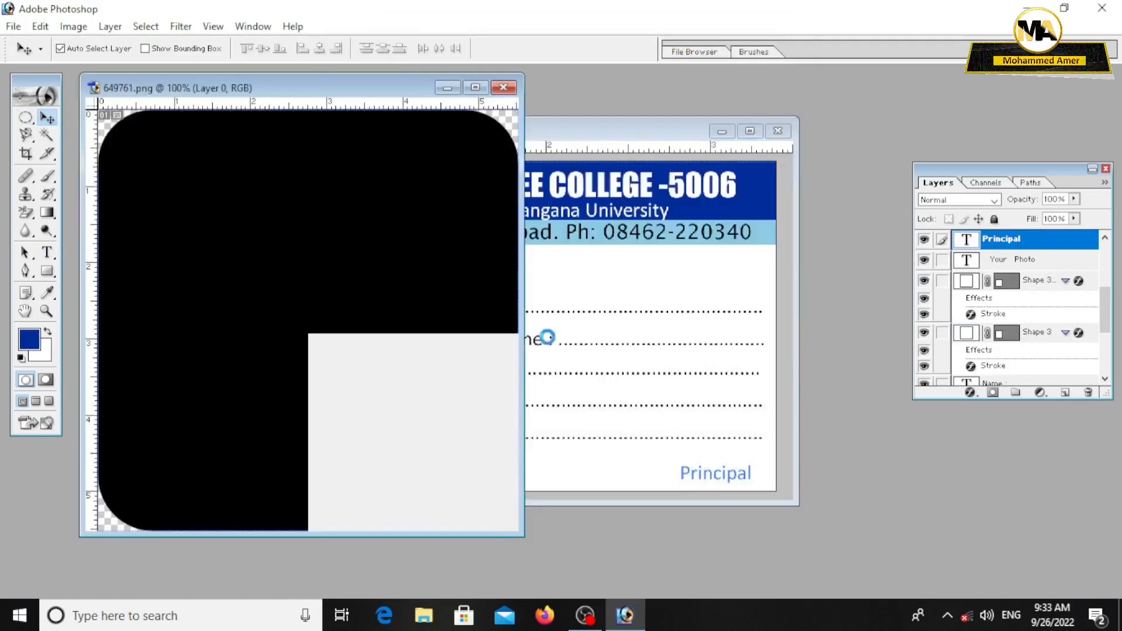
{"action": "left_click_drag", "start_coordinate": [342, 90], "coordinate": [921, 129]}
{"action": "left_click_drag", "start_coordinate": [168, 98], "coordinate": [500, 193]}
{"action": "left_click_drag", "start_coordinate": [825, 123], "coordinate": [659, 109]}
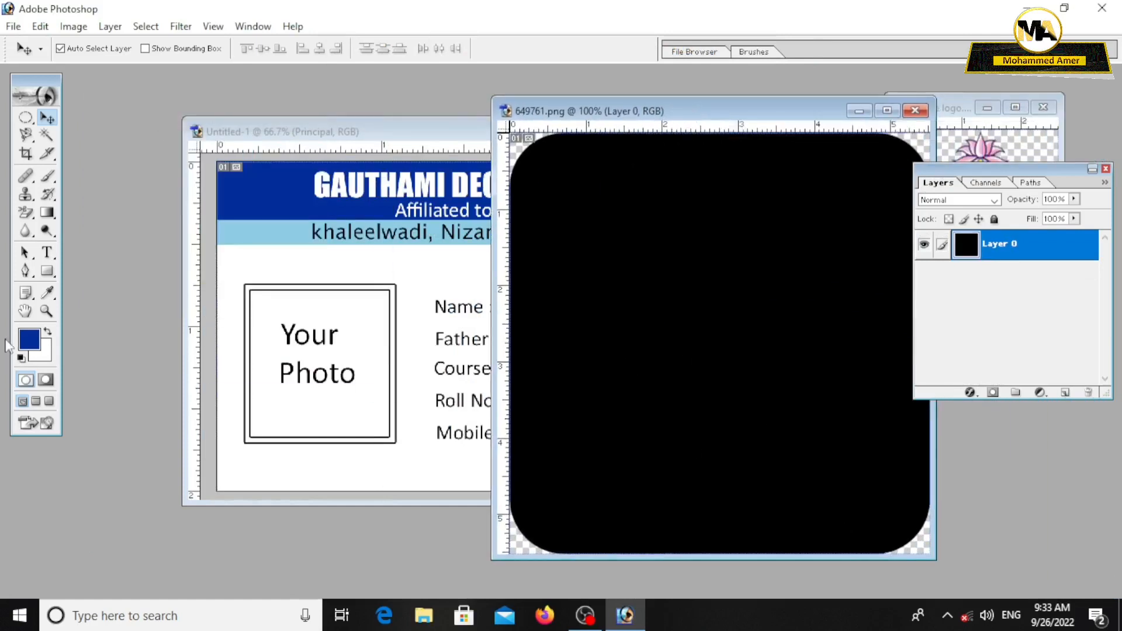
Select the black rounded square in 649761.png with the Magic Wand and fill it with the white background colour
{"action": "key", "text": "w"}
{"action": "left_click", "coordinate": [636, 293]}
{"action": "key", "text": "ctrl+Delete"}
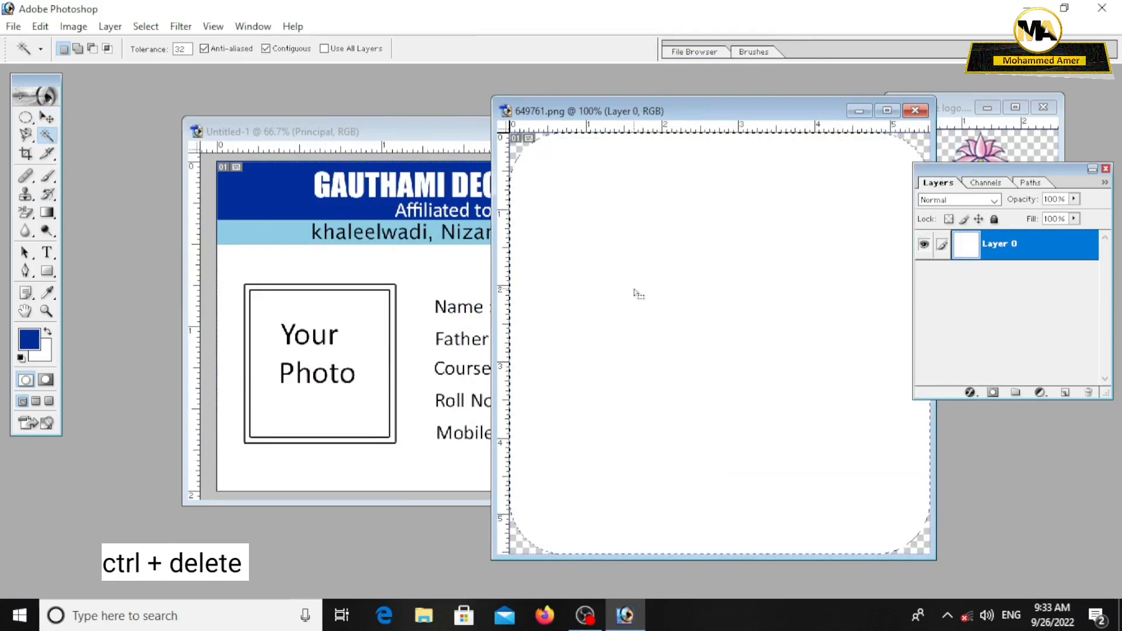
Give the white rounded square a 1 px black outside stroke
{"action": "key", "text": "v"}
{"action": "right_click", "coordinate": [1007, 246]}
{"action": "left_click", "coordinate": [1001, 281]}
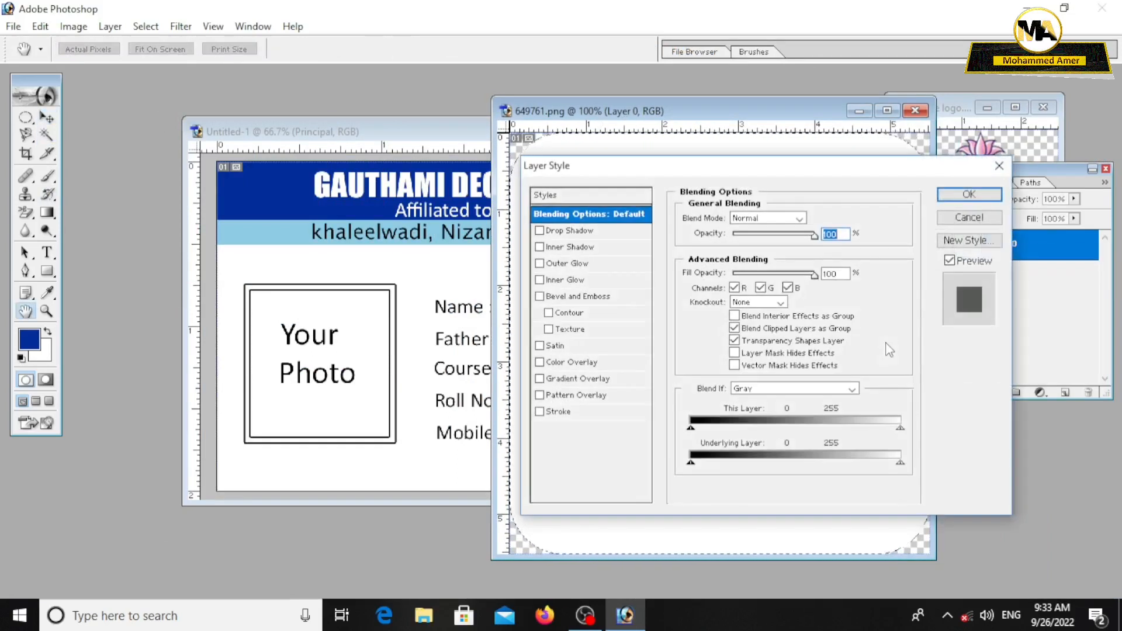
{"action": "left_click", "coordinate": [558, 412]}
{"action": "left_click", "coordinate": [727, 380]}
{"action": "left_click", "coordinate": [548, 360]}
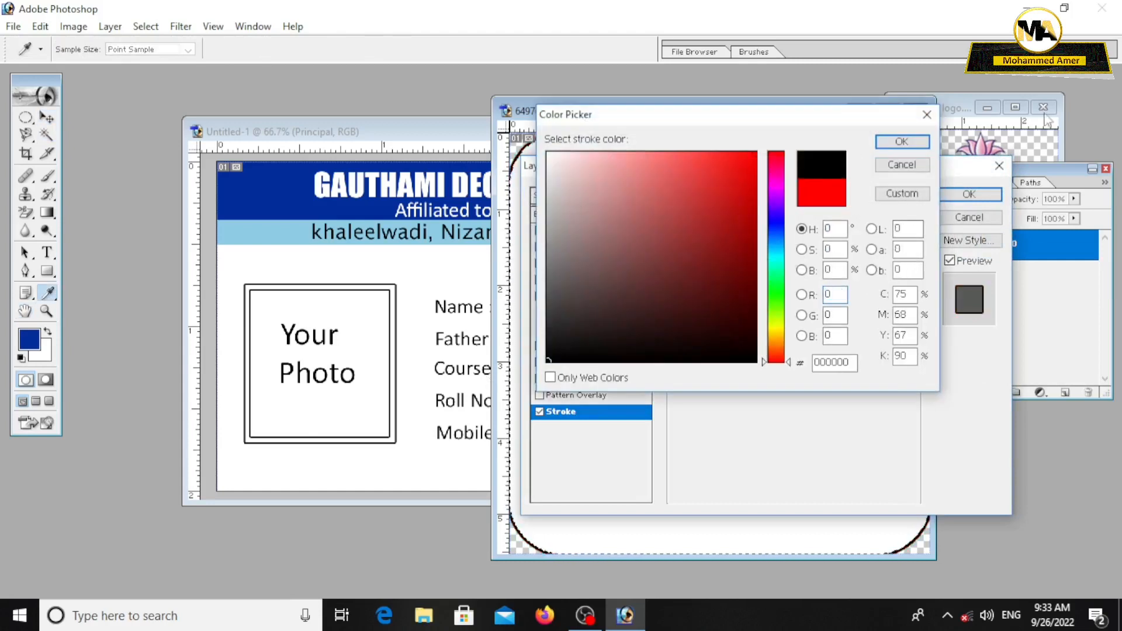
{"action": "left_click", "coordinate": [903, 142]}
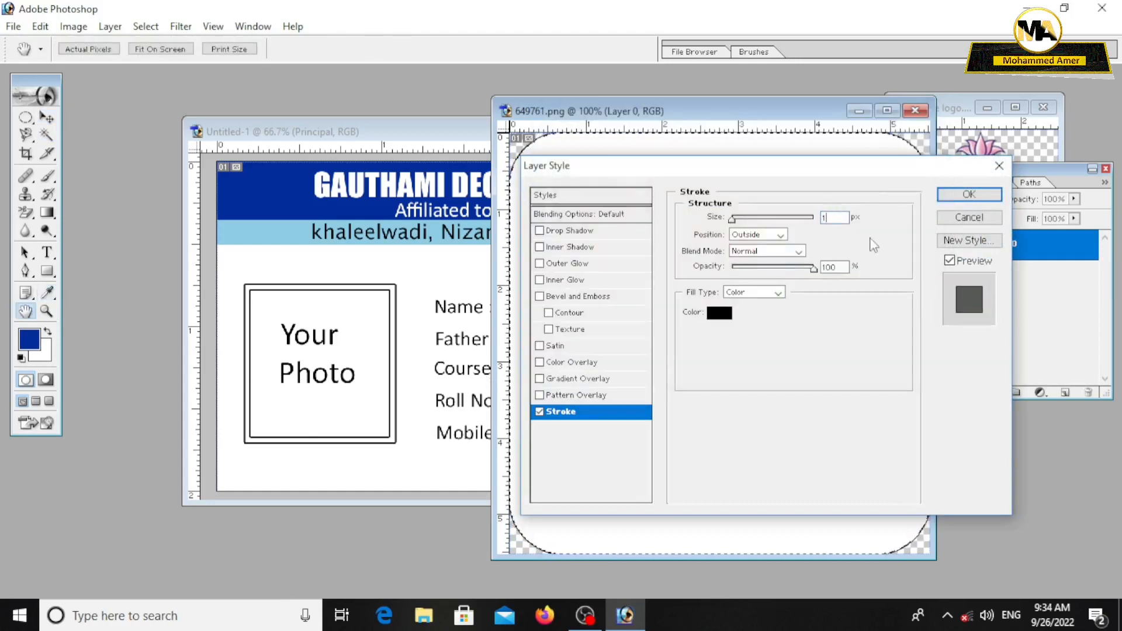
{"action": "left_click", "coordinate": [963, 193]}
Copy the rounded square into the card, scale it to about 22.9% width and 24.4% height, and place it at the header's left end
{"action": "left_click_drag", "start_coordinate": [737, 114], "coordinate": [800, 124]}
{"action": "left_click_drag", "start_coordinate": [754, 263], "coordinate": [475, 280]}
{"action": "key", "text": "ctrl+t"}
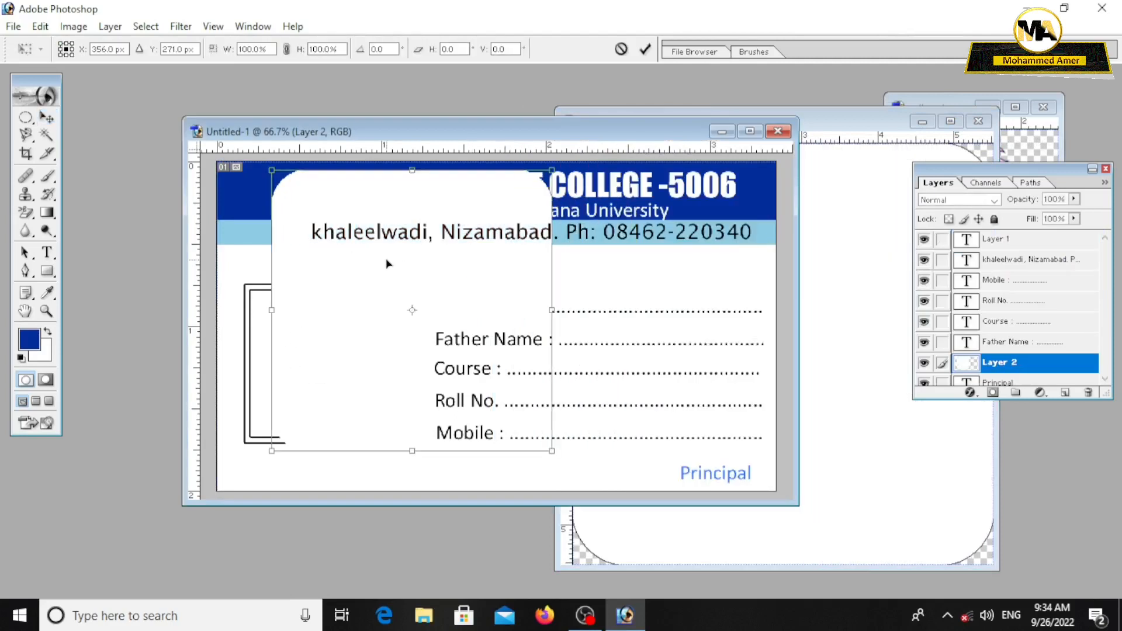
{"action": "left_click_drag", "start_coordinate": [267, 172], "coordinate": [266, 194]}
{"action": "left_click_drag", "start_coordinate": [402, 321], "coordinate": [325, 262]}
{"action": "left_click_drag", "start_coordinate": [308, 224], "coordinate": [288, 210]}
{"action": "mouse_move", "coordinate": [308, 250]}
{"action": "left_mouse_down"}
{"action": "mouse_move", "coordinate": [295, 231]}
{"action": "mouse_move", "coordinate": [303, 240]}
{"action": "left_mouse_up"}
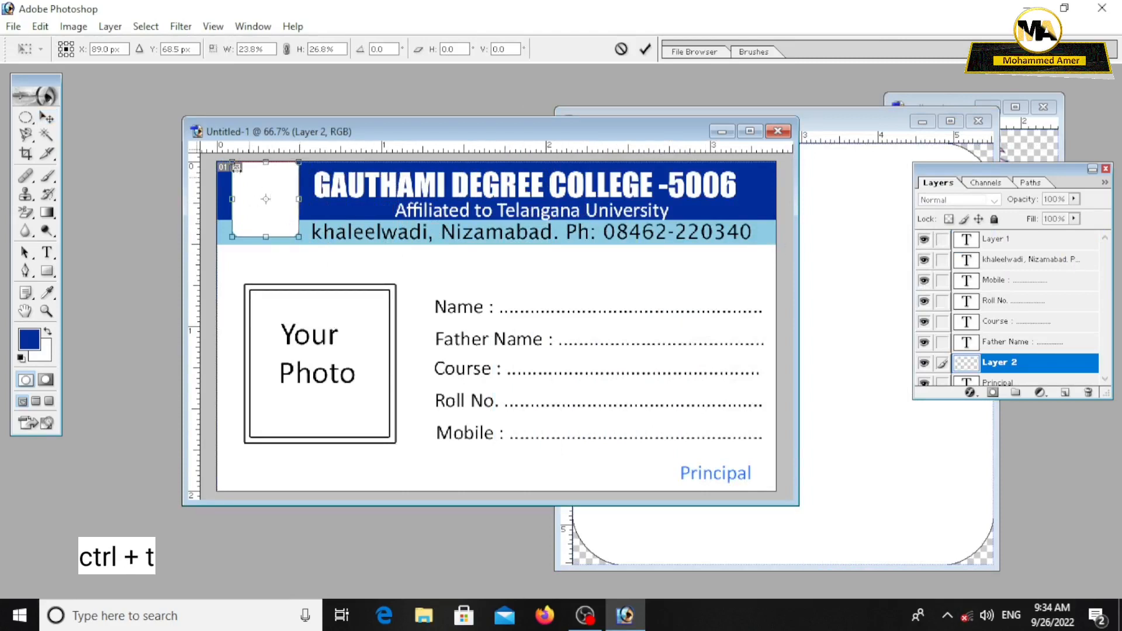
{"action": "left_click_drag", "start_coordinate": [237, 167], "coordinate": [239, 170]}
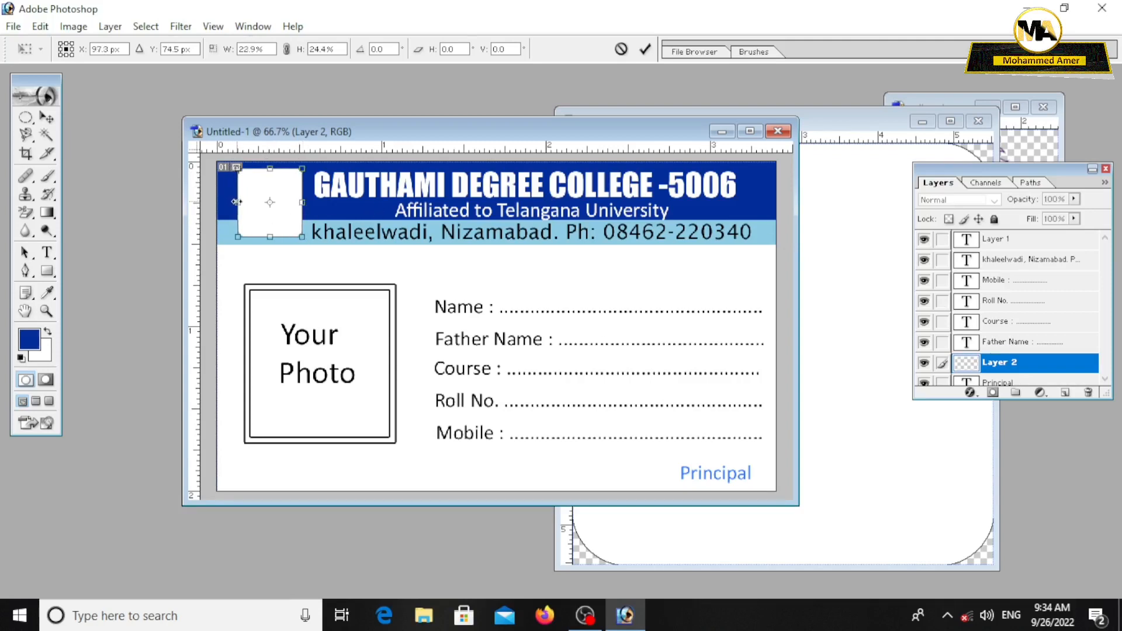
{"action": "left_click_drag", "start_coordinate": [262, 219], "coordinate": [257, 221]}
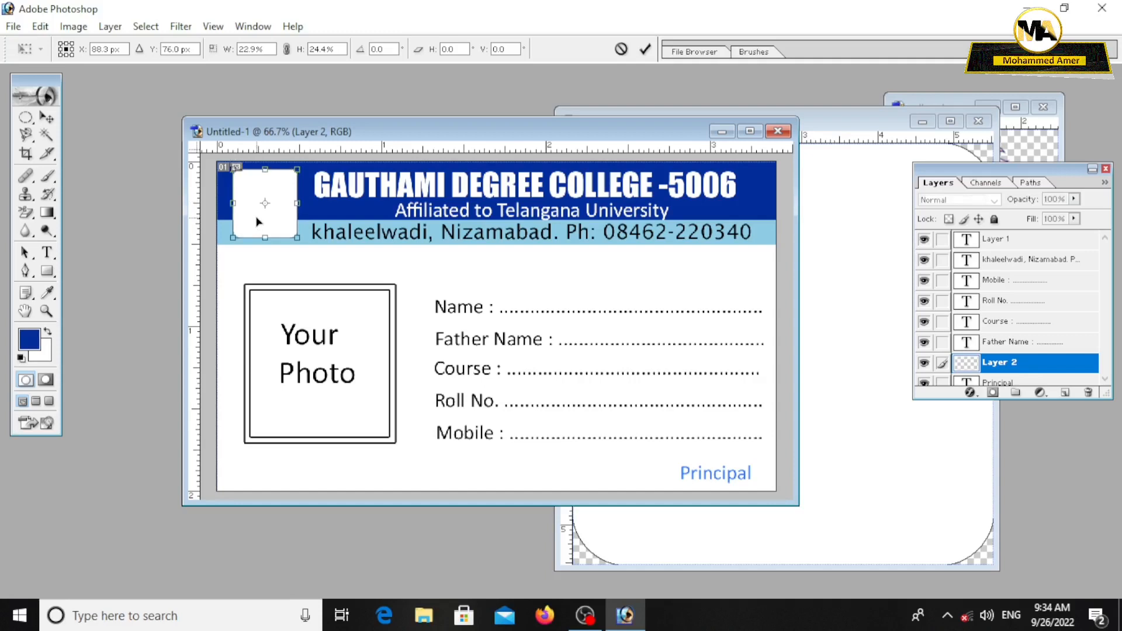
{"action": "left_click", "coordinate": [52, 117]}
{"action": "key", "text": "Return"}
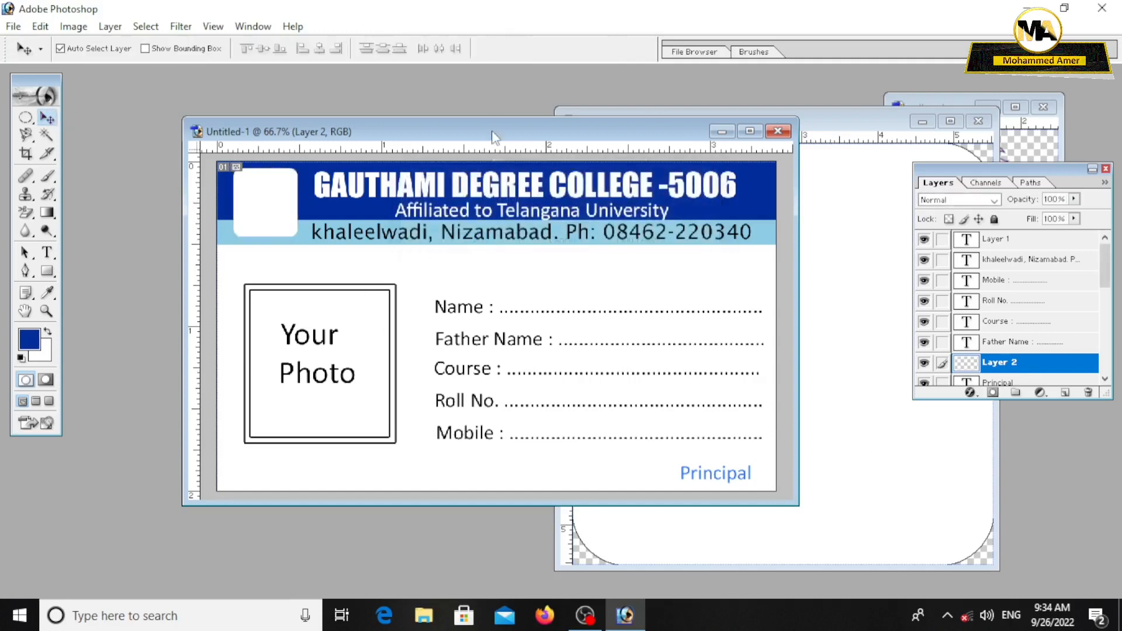
Close the 649761.png image
{"action": "left_click_drag", "start_coordinate": [493, 133], "coordinate": [476, 134]}
{"action": "left_click", "coordinate": [979, 121]}
{"action": "left_click", "coordinate": [536, 242]}
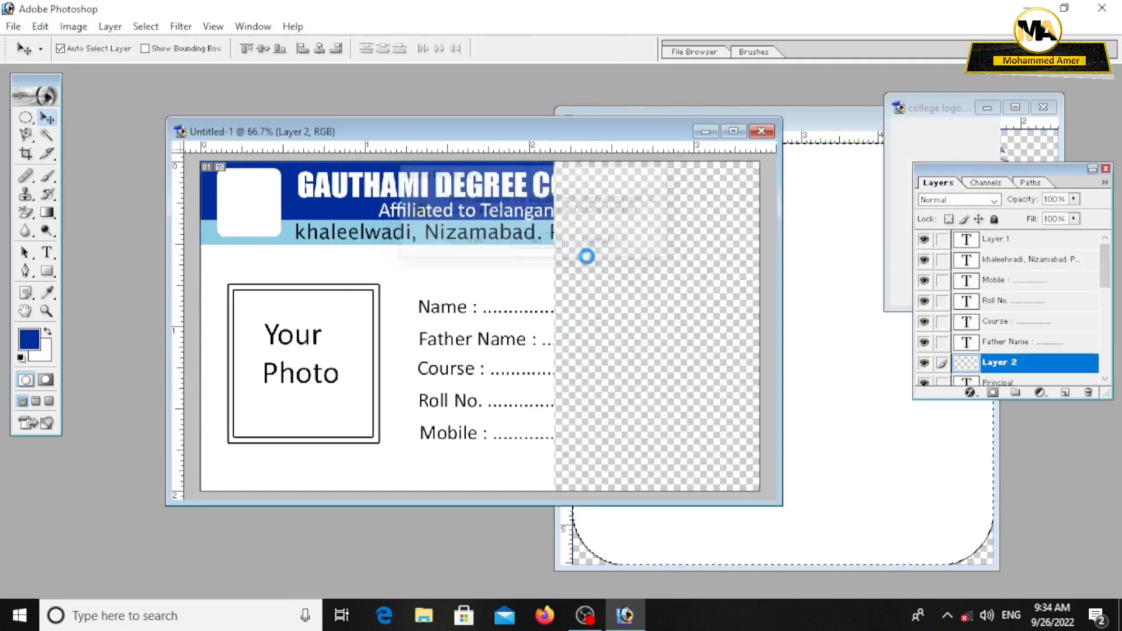
Copy the college logo into the card and scale it down to fit over the white rounded square in the header
{"action": "left_click_drag", "start_coordinate": [952, 106], "coordinate": [756, 143]}
{"action": "left_click_drag", "start_coordinate": [792, 268], "coordinate": [318, 270]}
{"action": "key", "text": "ctrl+t"}
{"action": "left_click_drag", "start_coordinate": [354, 315], "coordinate": [275, 229]}
{"action": "left_click_drag", "start_coordinate": [254, 190], "coordinate": [215, 203]}
{"action": "left_click", "coordinate": [46, 117]}
{"action": "left_click", "coordinate": [456, 247]}
Maximize the card document, hide the Layers palette, and view the design at 100%
{"action": "left_click_drag", "start_coordinate": [420, 133], "coordinate": [441, 137]}
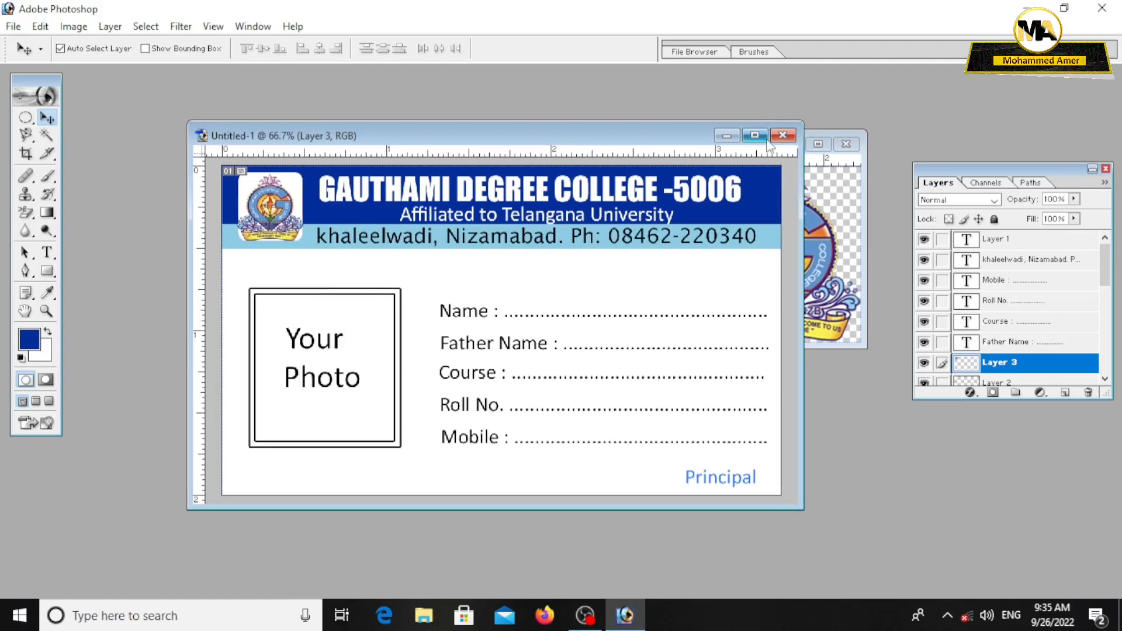
{"action": "left_click", "coordinate": [754, 134]}
{"action": "left_click", "coordinate": [1106, 169]}
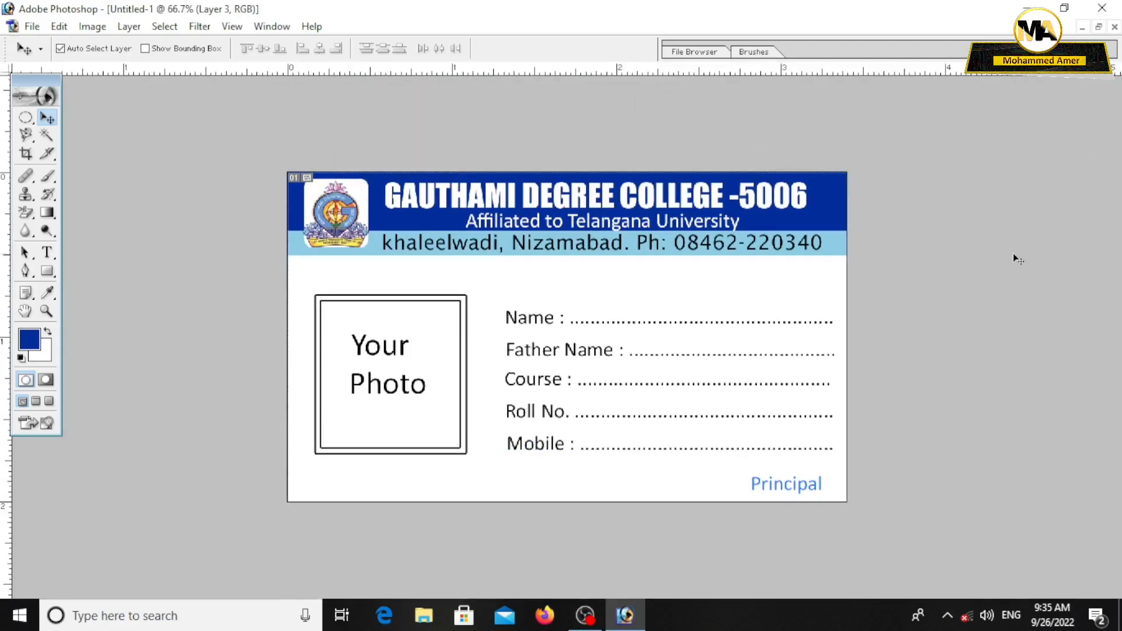
{"action": "key", "text": "ctrl+plus"}
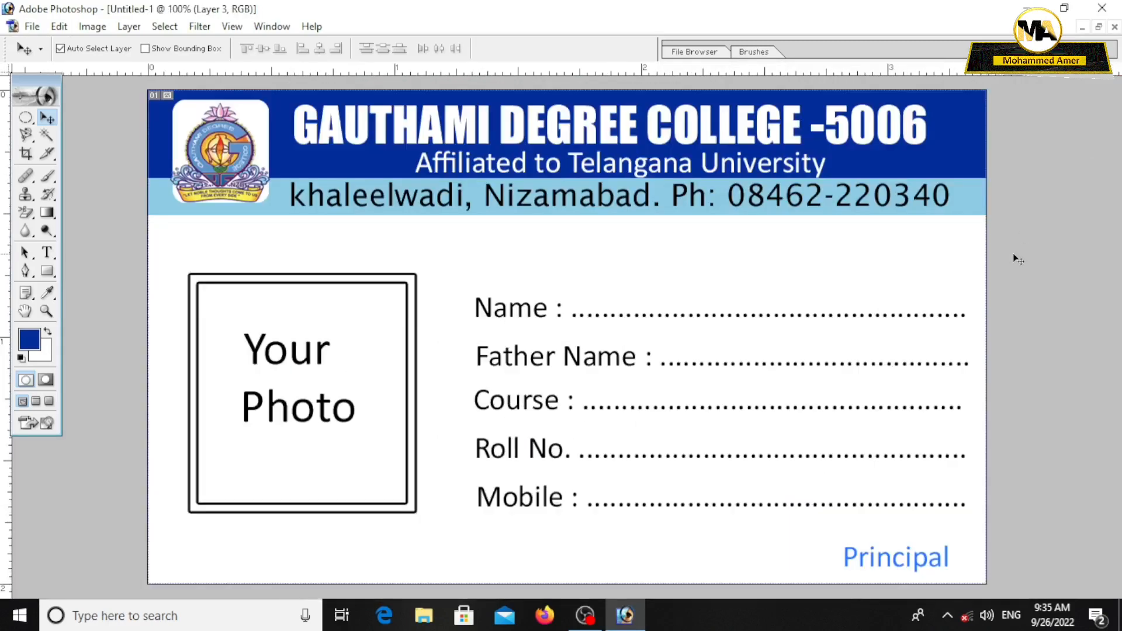